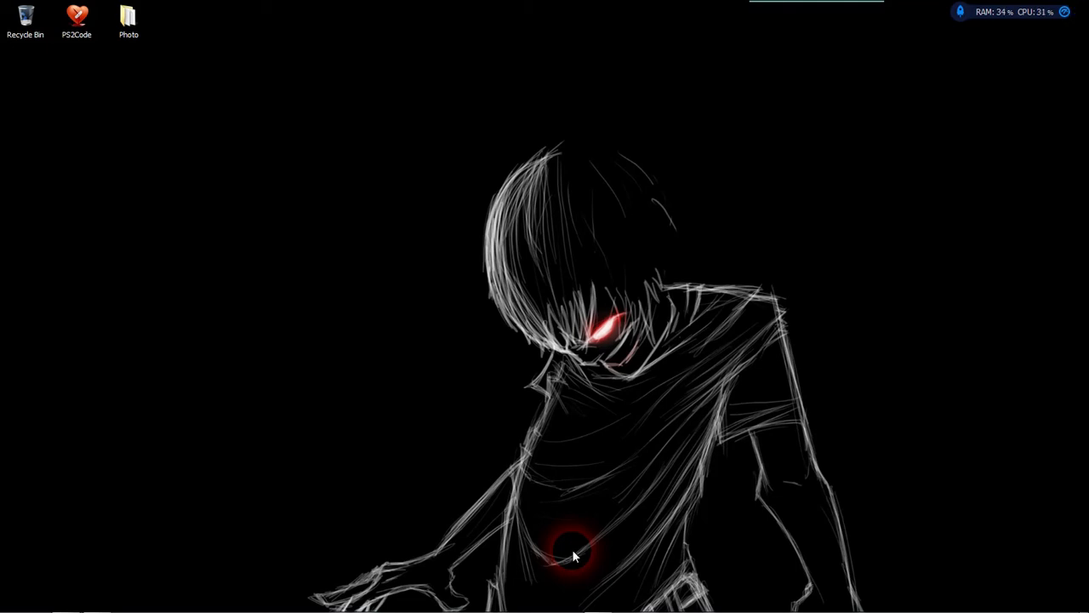
# Step: Switch to Photoshop and rasterize the building photo's smart object layer
pyautogui.click(599, 607)
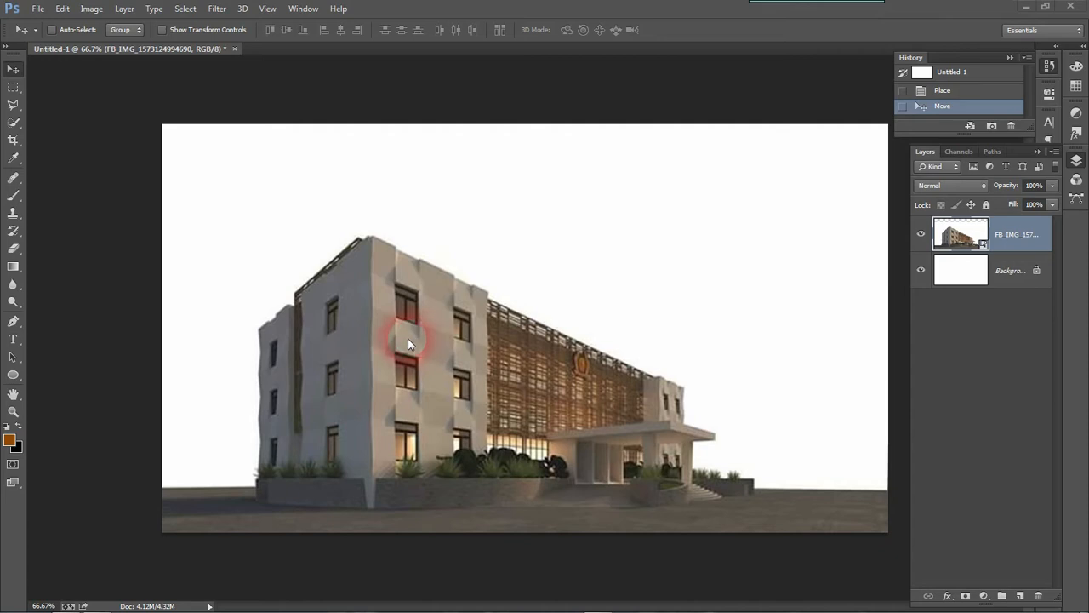
pyautogui.click(218, 10)
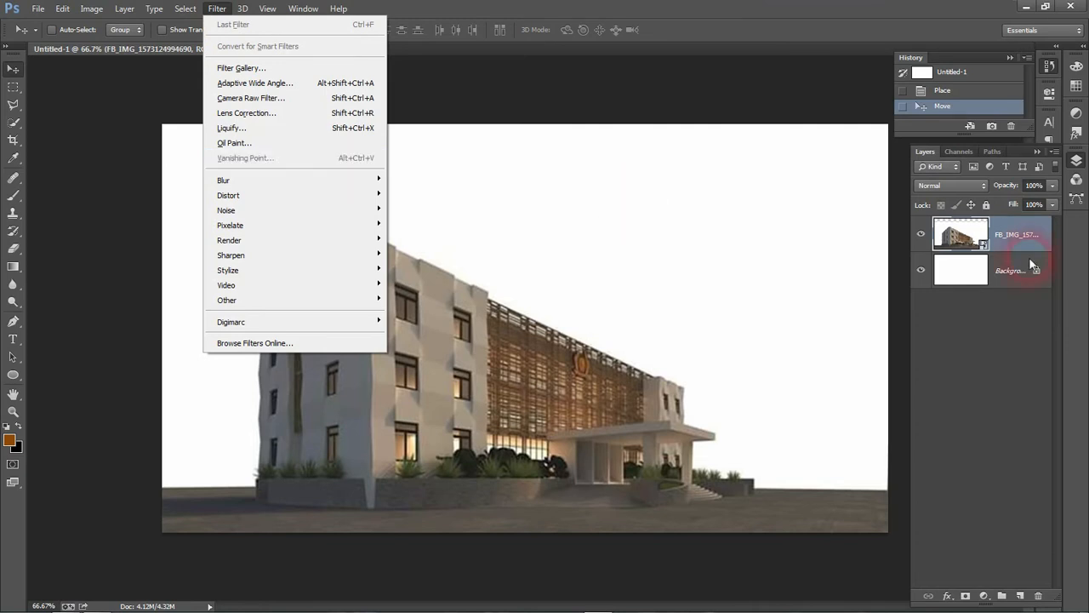
pyautogui.click(1011, 239)
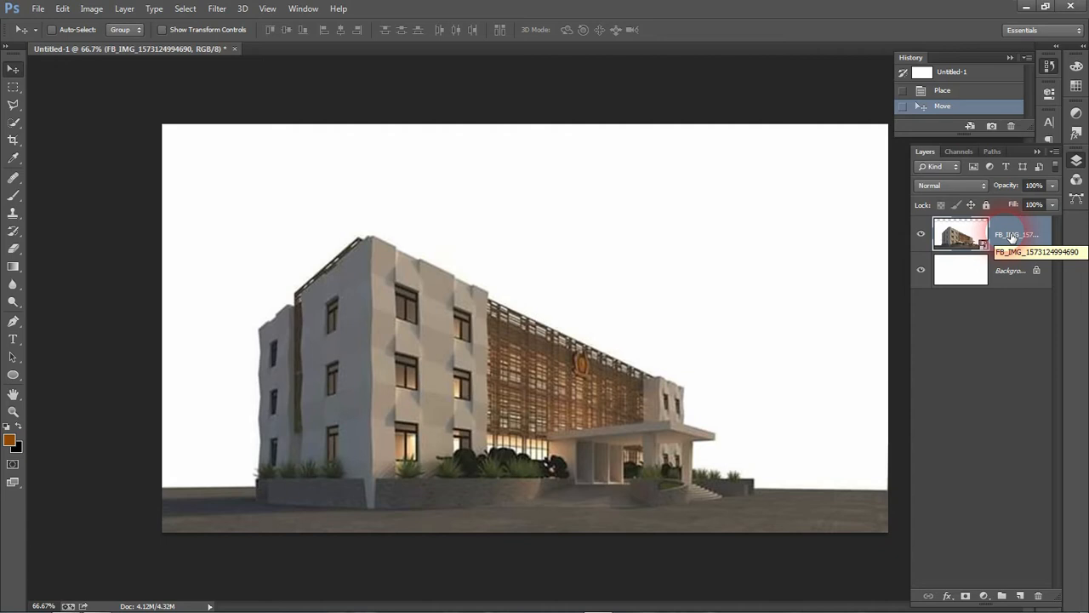
pyautogui.click(1023, 235)
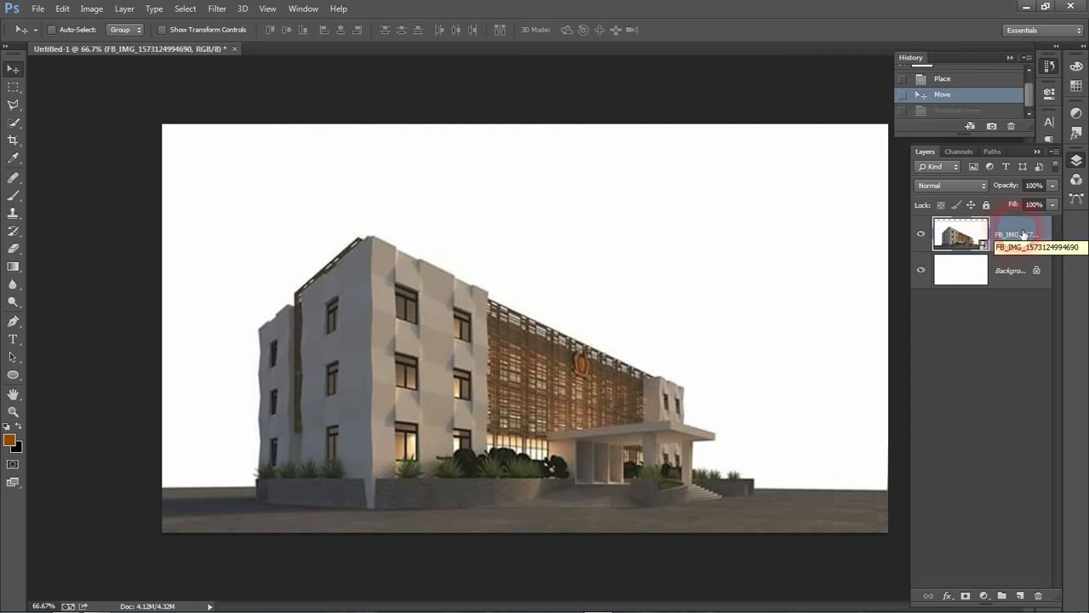
pyautogui.rightClick(1023, 235)
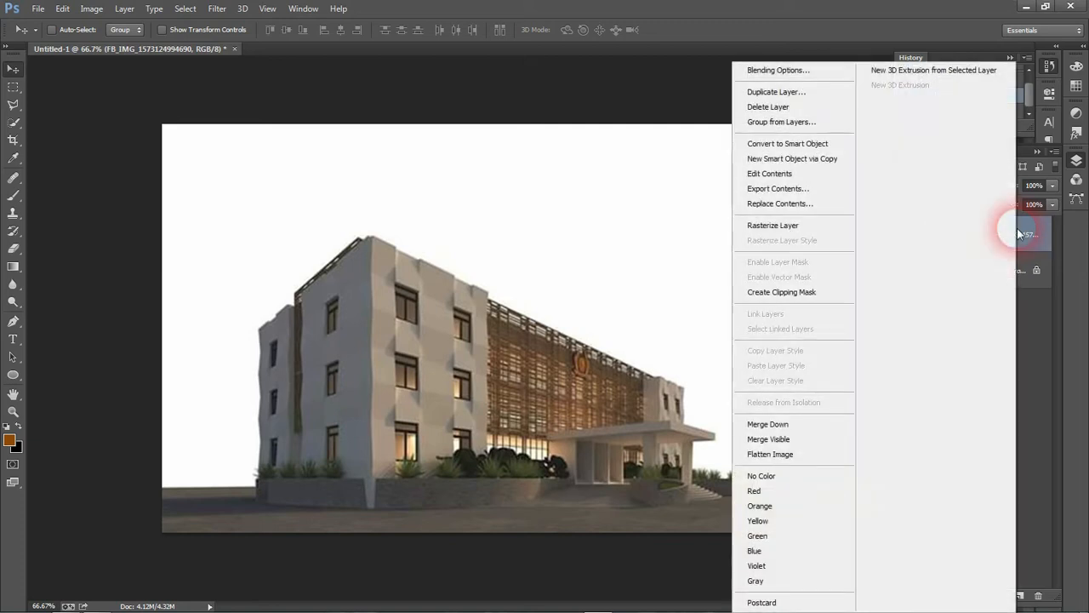
pyautogui.click(767, 226)
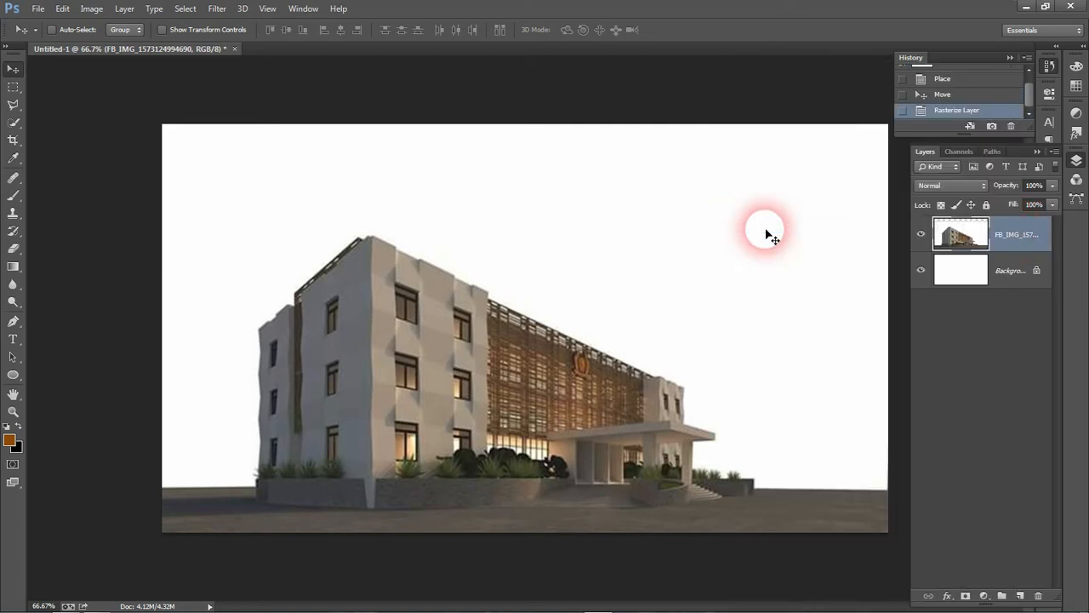
# Step: Open the Vanishing Point filter and create a four-corner perspective plane over the windowed wall between the building's front corner and the lattice facade
pyautogui.click(217, 9)
pyautogui.click(286, 158)
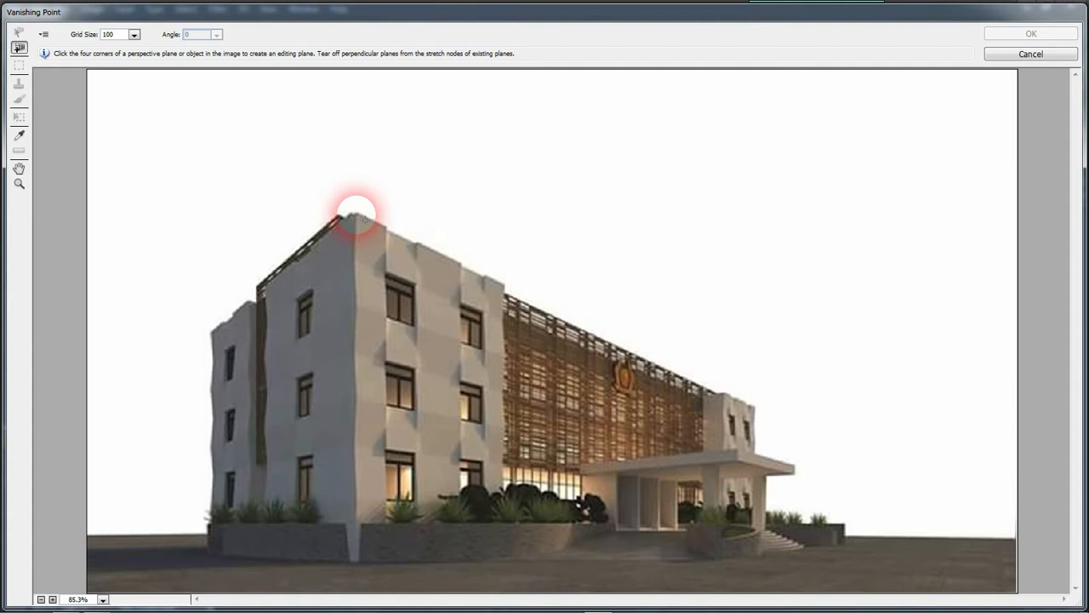
pyautogui.click(356, 214)
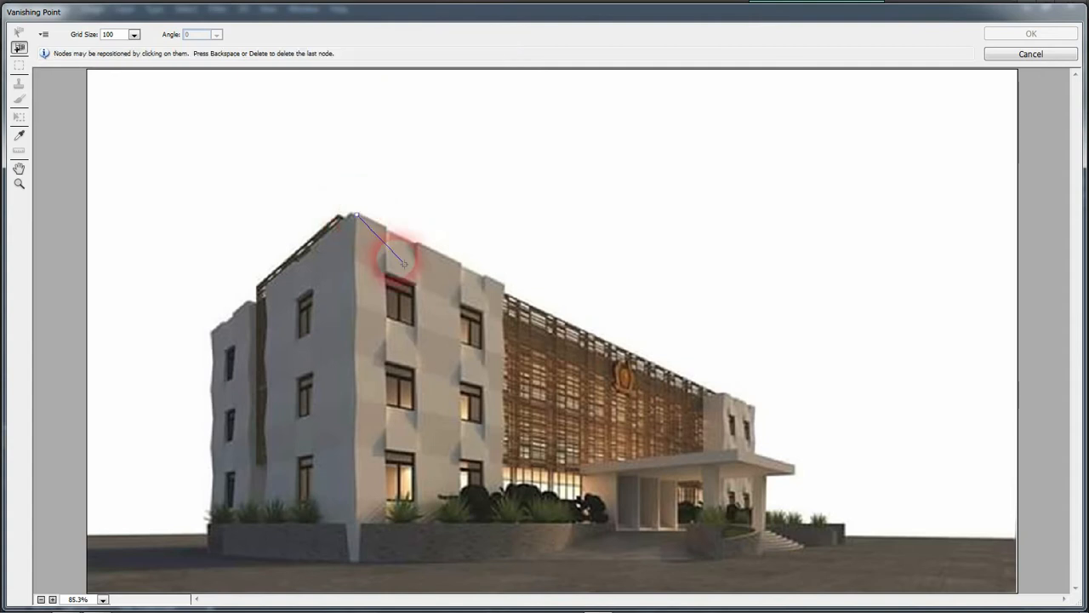
pyautogui.click(503, 285)
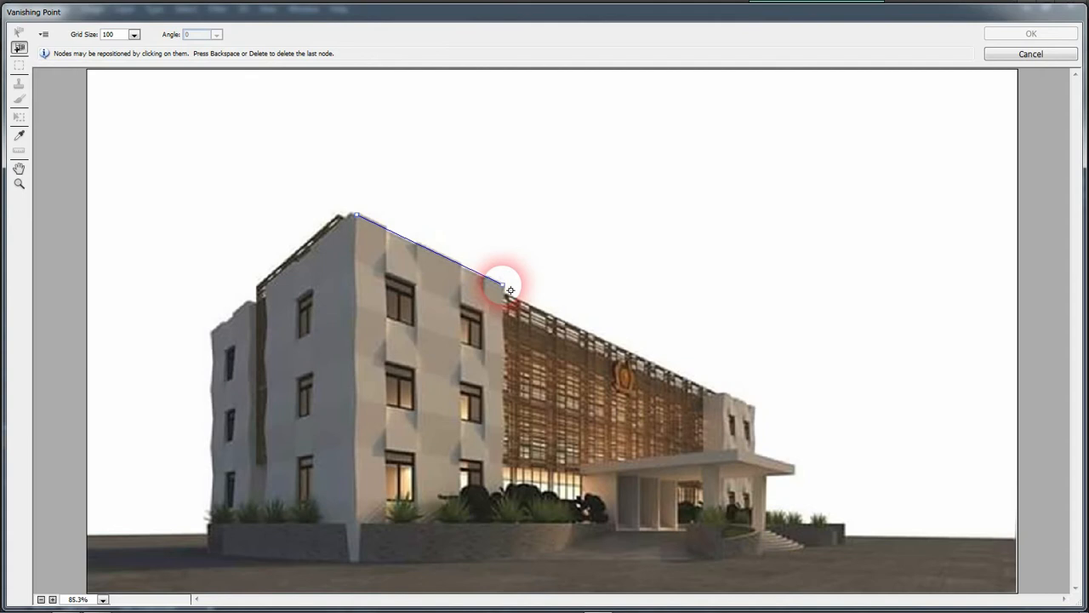
pyautogui.click(508, 529)
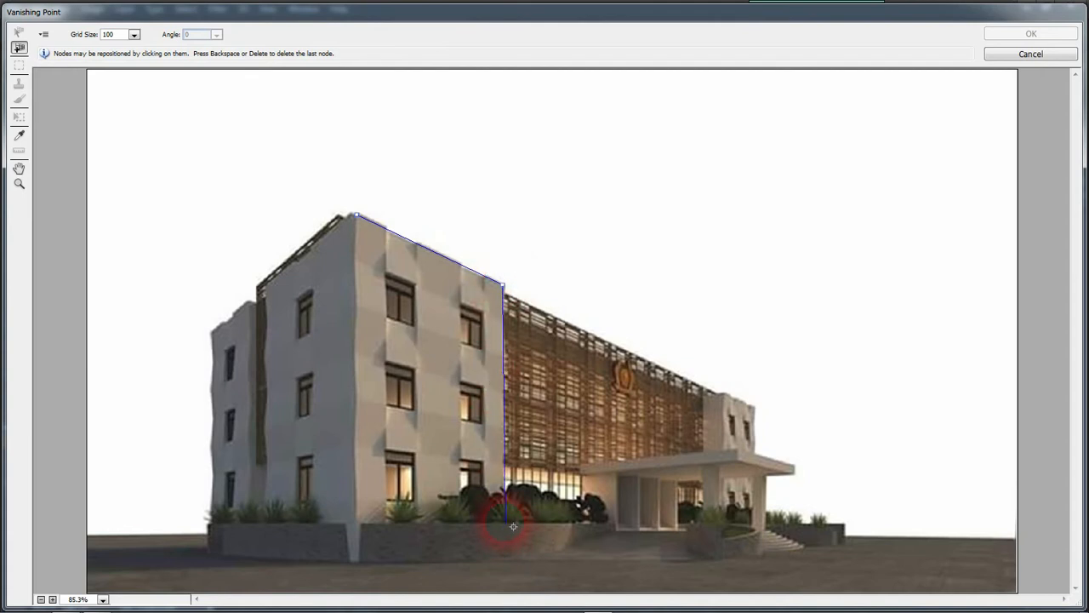
pyautogui.click(400, 515)
pyautogui.moveTo(406, 517); pyautogui.dragTo(364, 529)
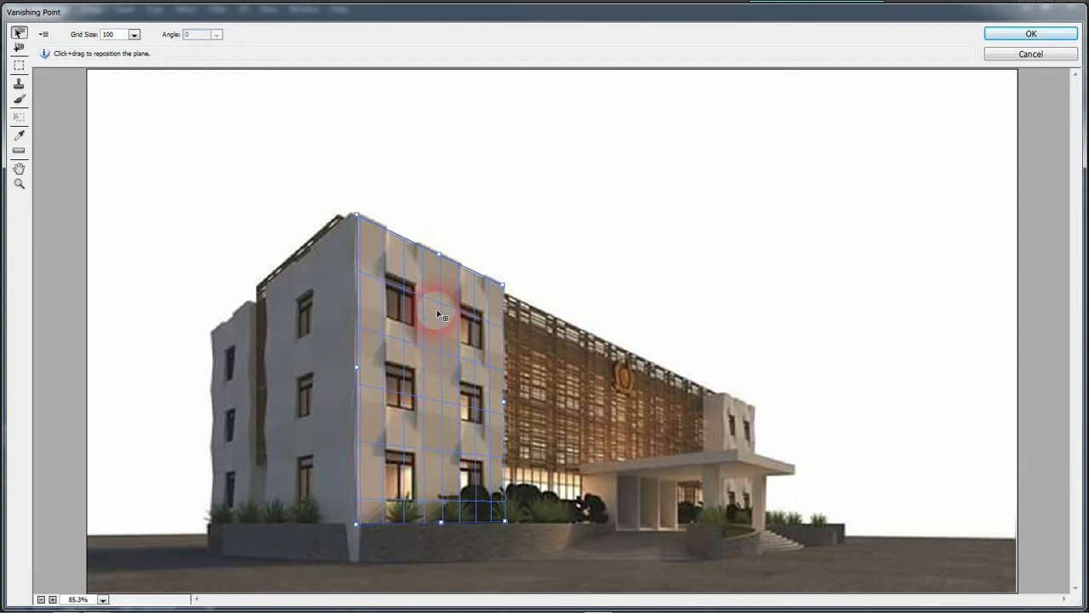
pyautogui.moveTo(505, 285); pyautogui.dragTo(506, 287)
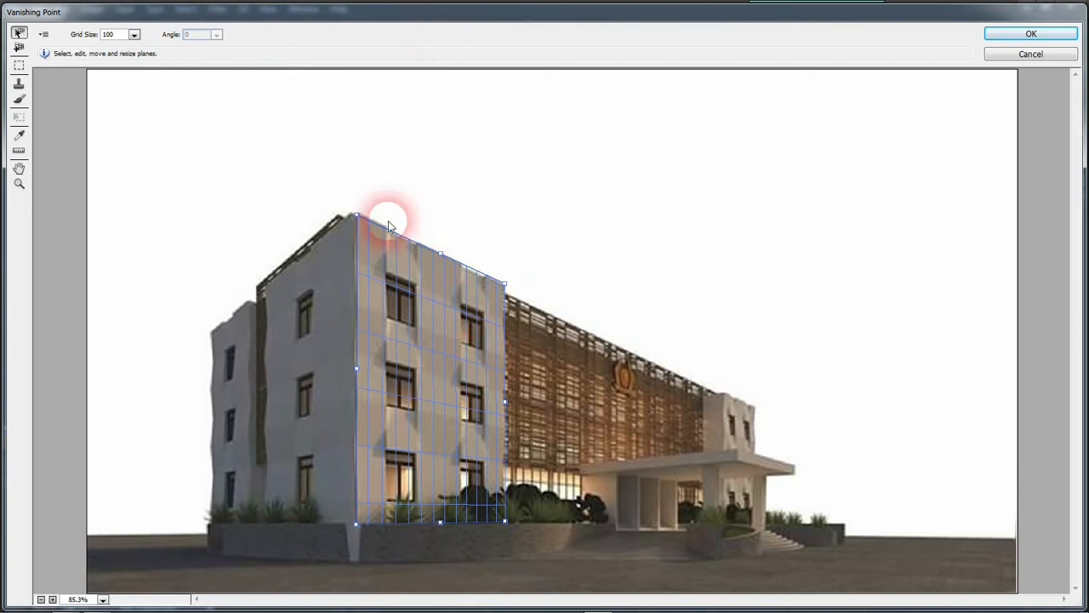
# Step: Tear off a perpendicular plane around the building's corner, fit it to the adjoining side wall and apply the Vanishing Point planes
pyautogui.click(409, 564)
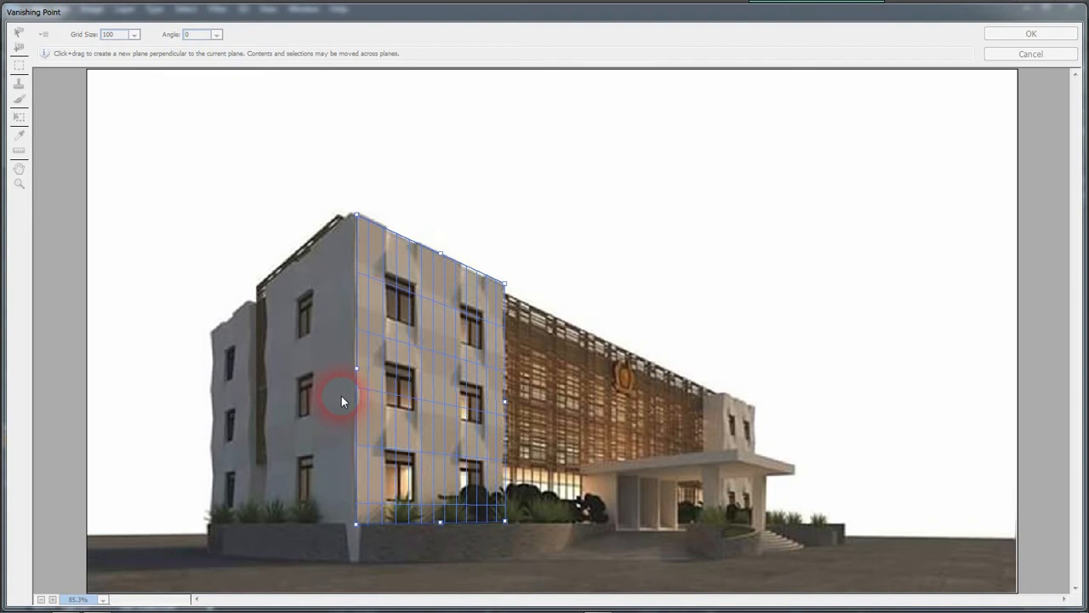
pyautogui.press('alt')
pyautogui.moveTo(357, 366); pyautogui.dragTo(213, 384)
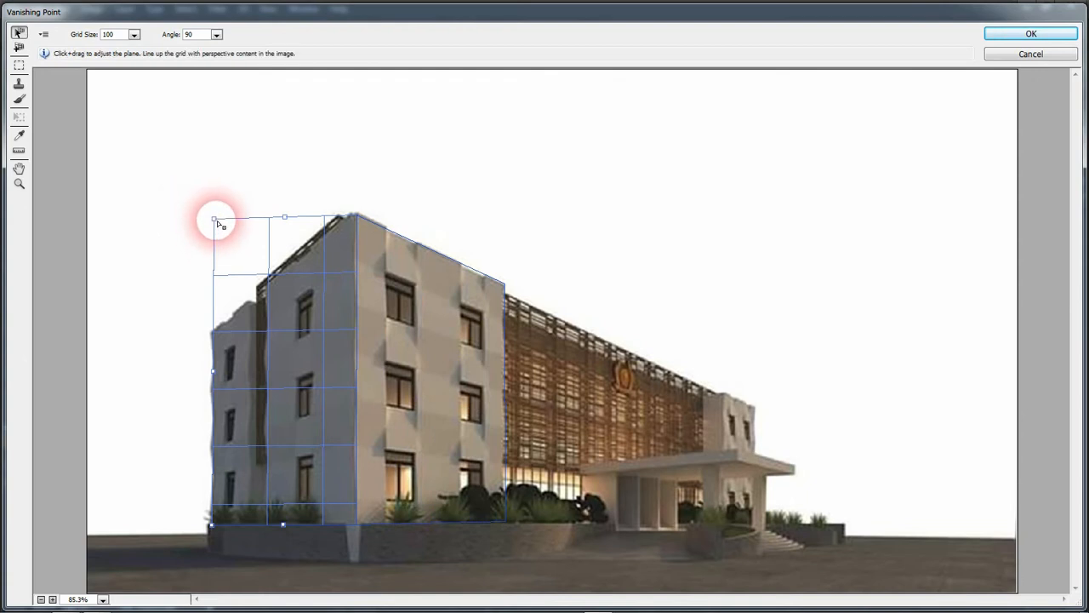
pyautogui.moveTo(215, 221); pyautogui.dragTo(216, 336)
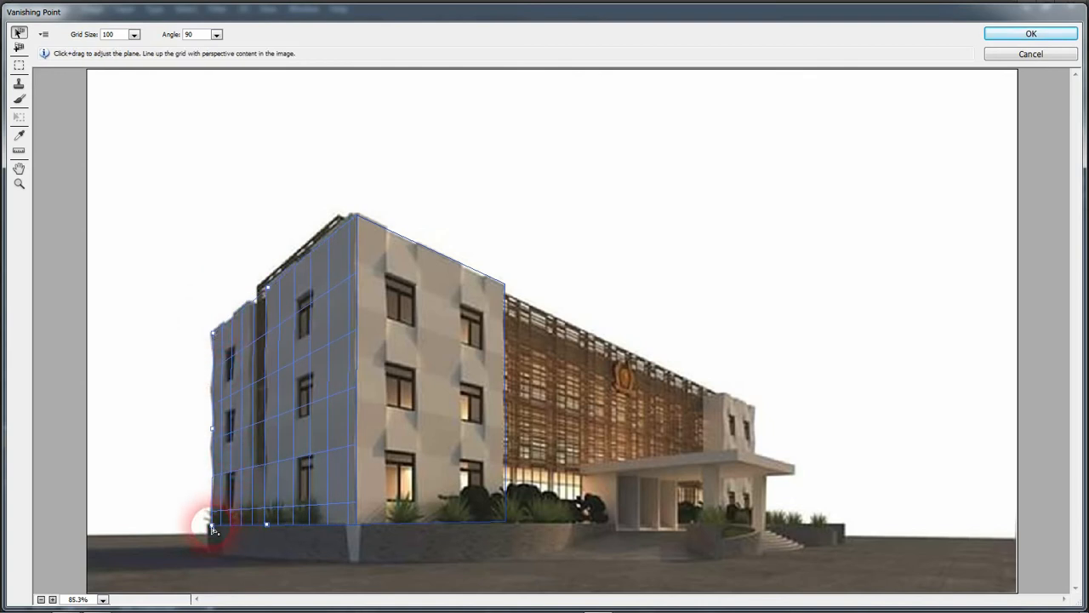
pyautogui.moveTo(214, 528); pyautogui.dragTo(214, 524)
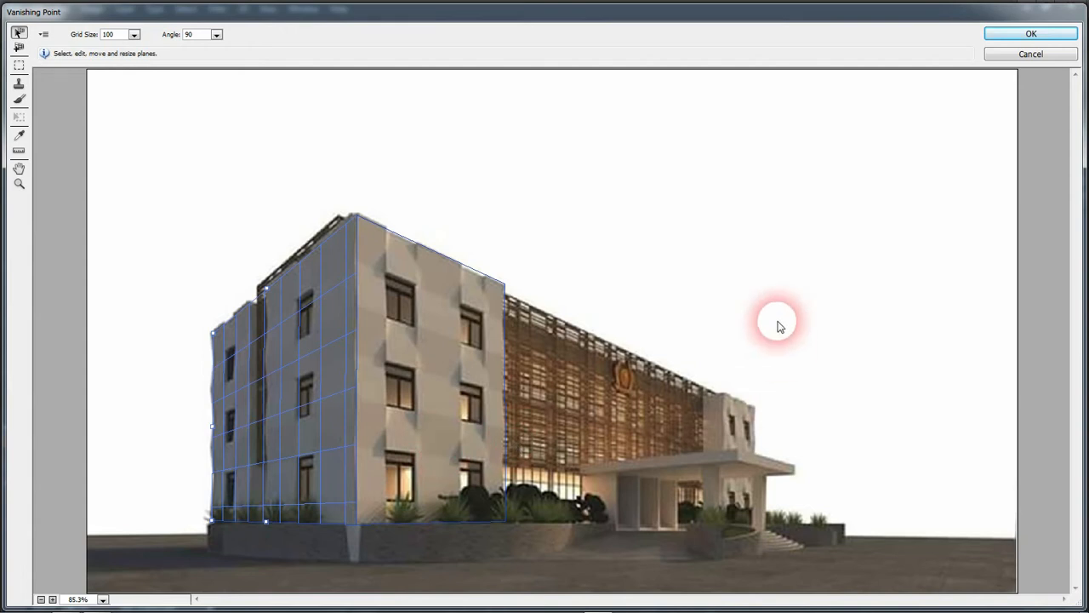
pyautogui.click(1025, 34)
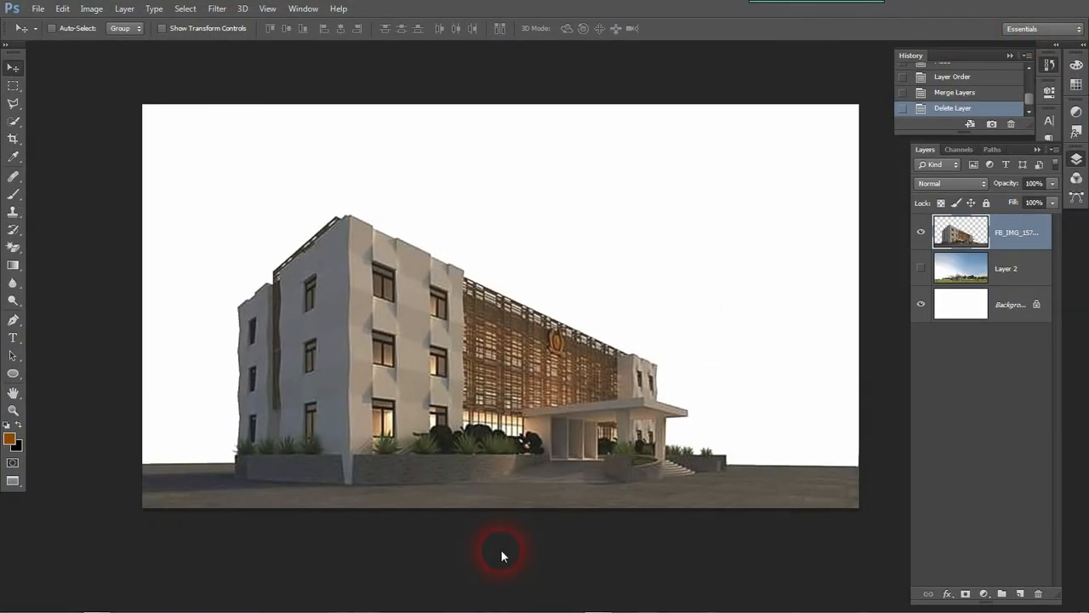
# Step: Place the image 9249-netherlands-flag-1280x800-digital-art-wallpaper.jpg in the document, scaled to about 33% around its centre
pyautogui.click(38, 9)
pyautogui.click(130, 266)
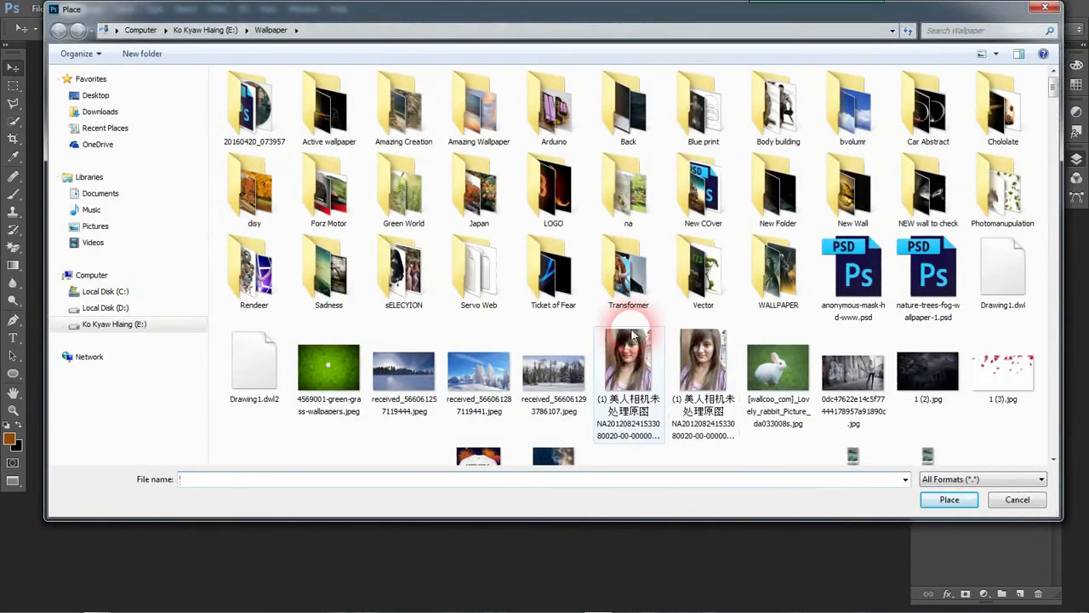
pyautogui.click(631, 336)
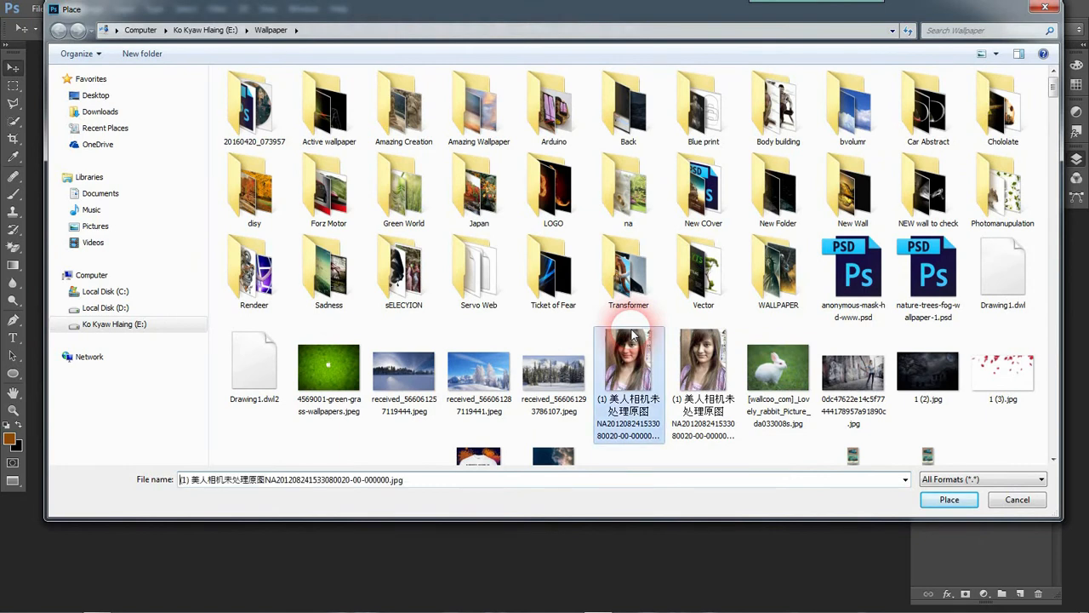
pyautogui.scroll(-10, 647, 323)
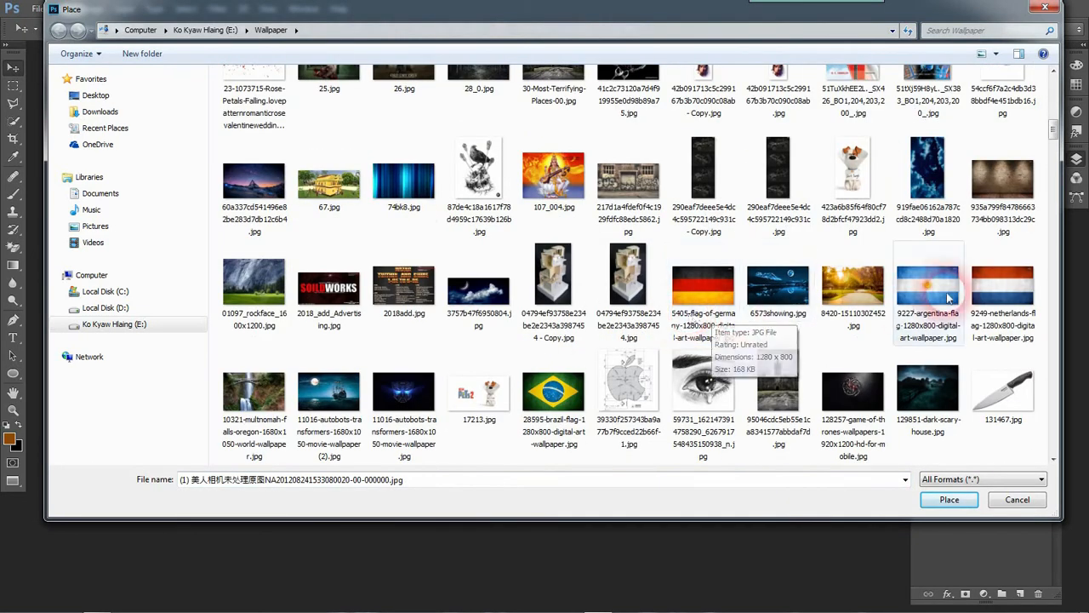
pyautogui.click(1004, 285)
pyautogui.click(962, 500)
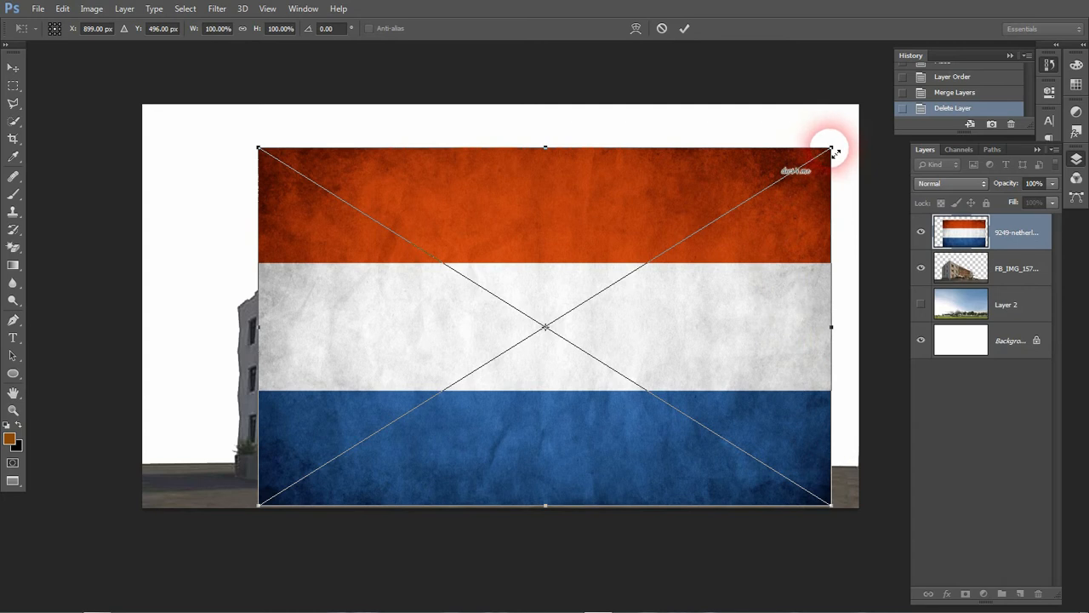
pyautogui.moveTo(835, 152); pyautogui.dragTo(652, 274)
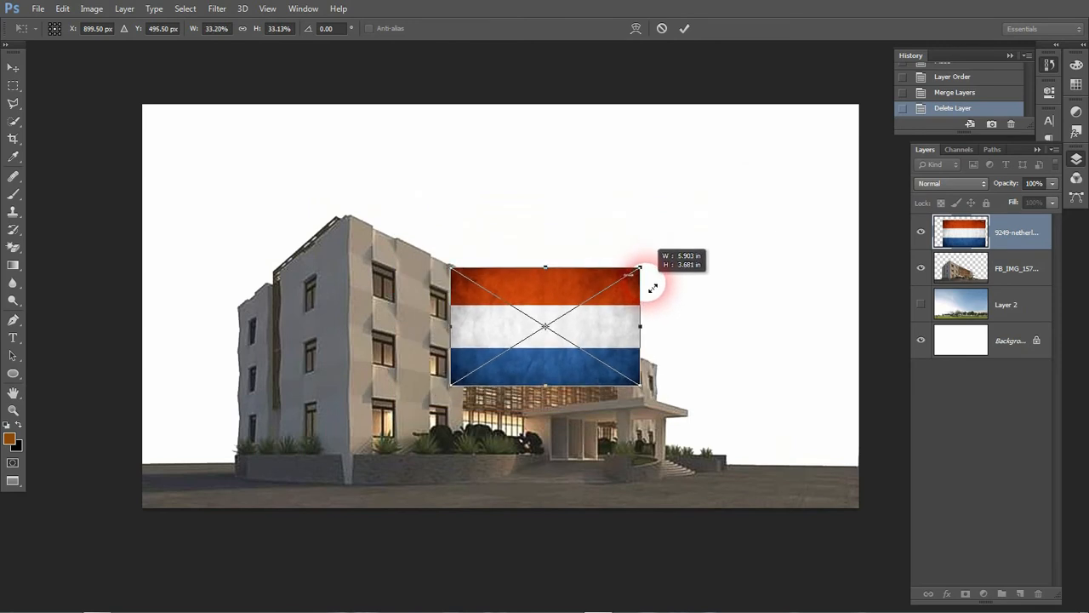
pyautogui.press('Return')
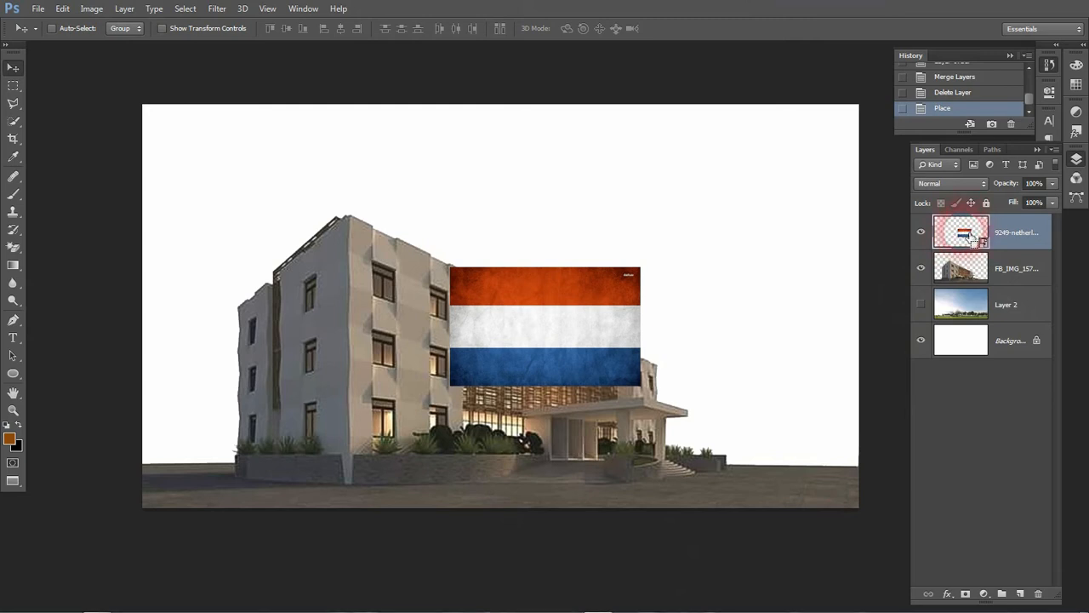
# Step: Copy the flag using a selection loaded from its layer, and deselect it
pyautogui.keyDown('ctrl'); pyautogui.click(972, 238); pyautogui.keyUp('ctrl')
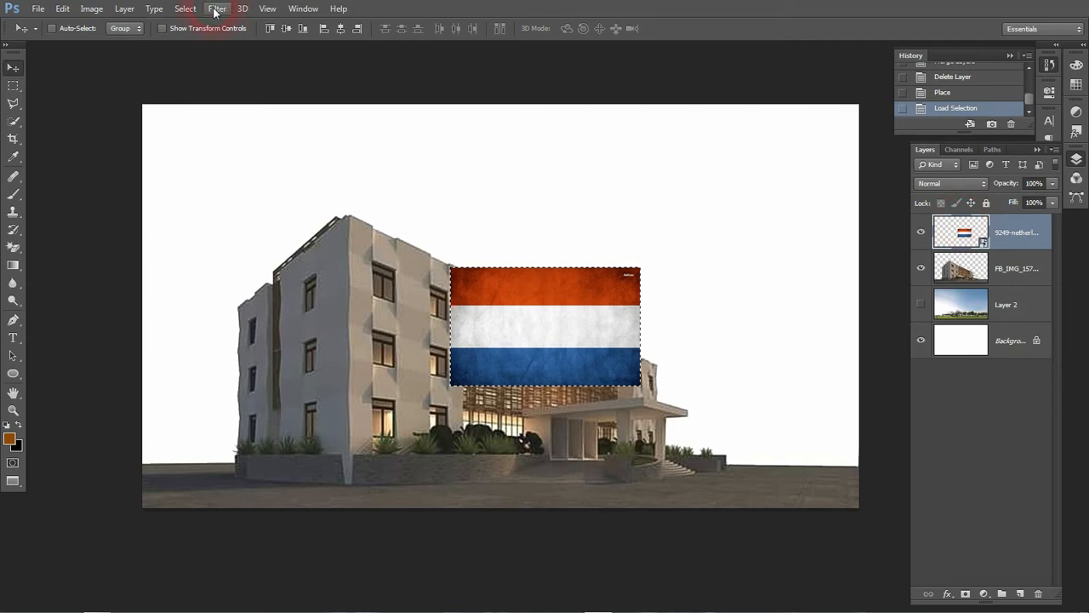
pyautogui.click(186, 9)
pyautogui.click(199, 43)
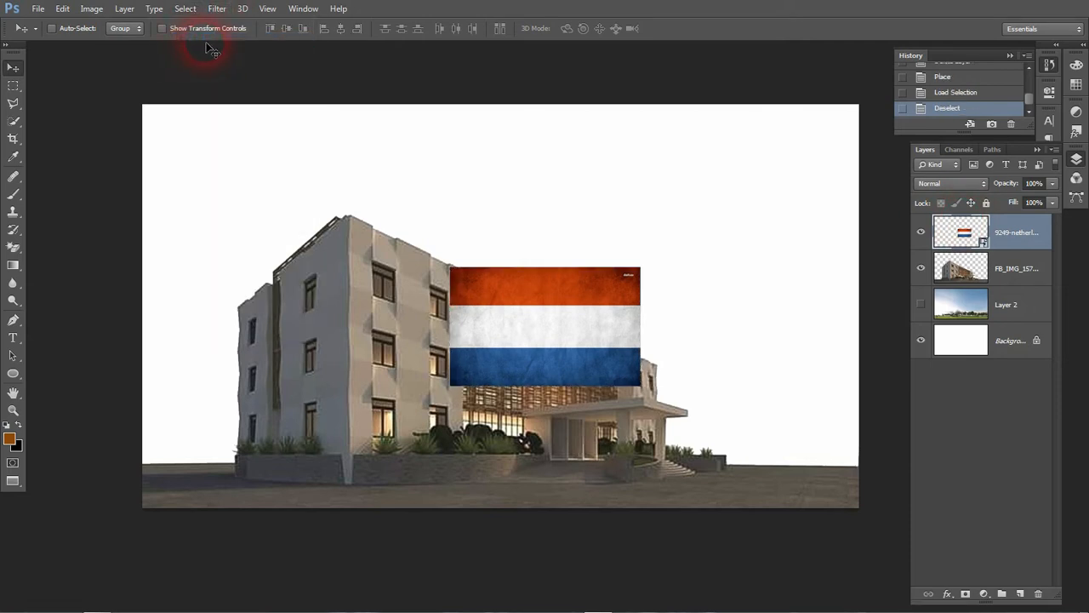
# Step: Hide the flag layer and add a new empty layer directly above the building layer
pyautogui.click(923, 234)
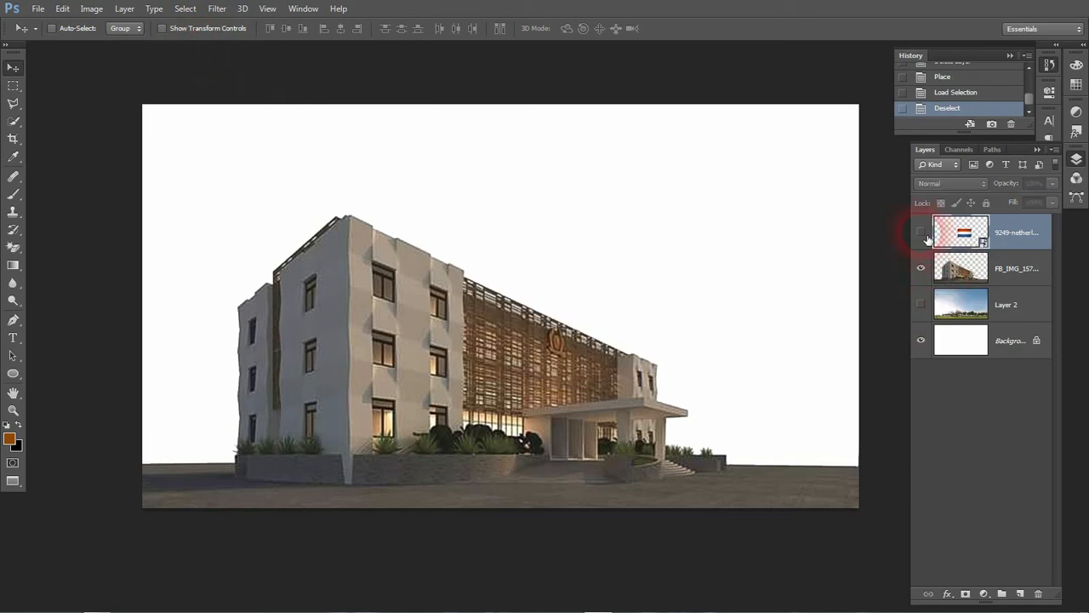
pyautogui.click(1013, 274)
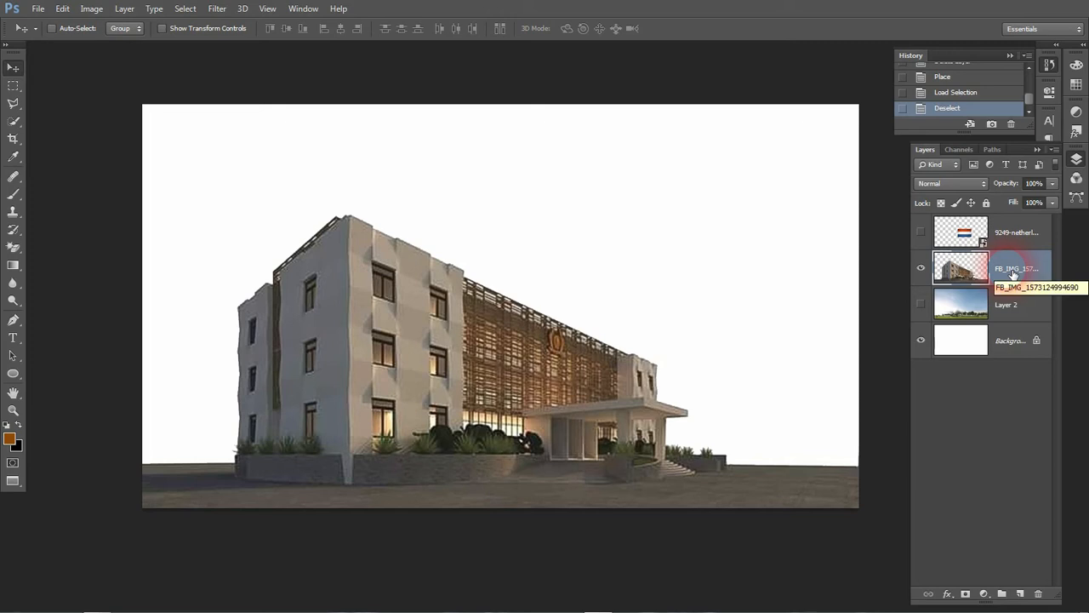
pyautogui.click(1020, 593)
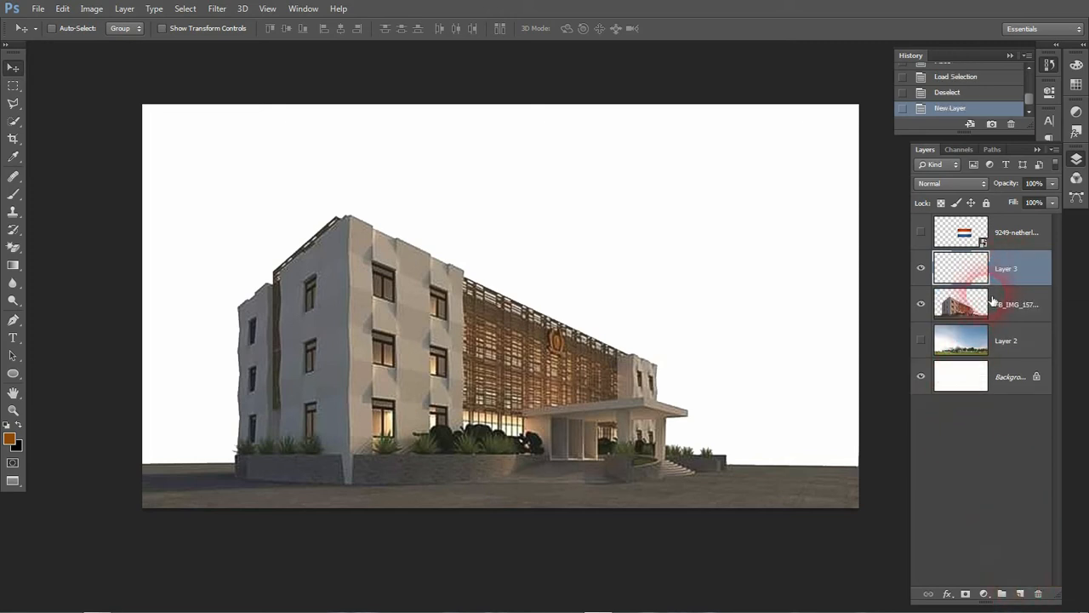
# Step: Paste the flag into the Vanishing Point filter and move it onto the planes so it wraps around the building's corner
pyautogui.click(215, 10)
pyautogui.click(250, 155)
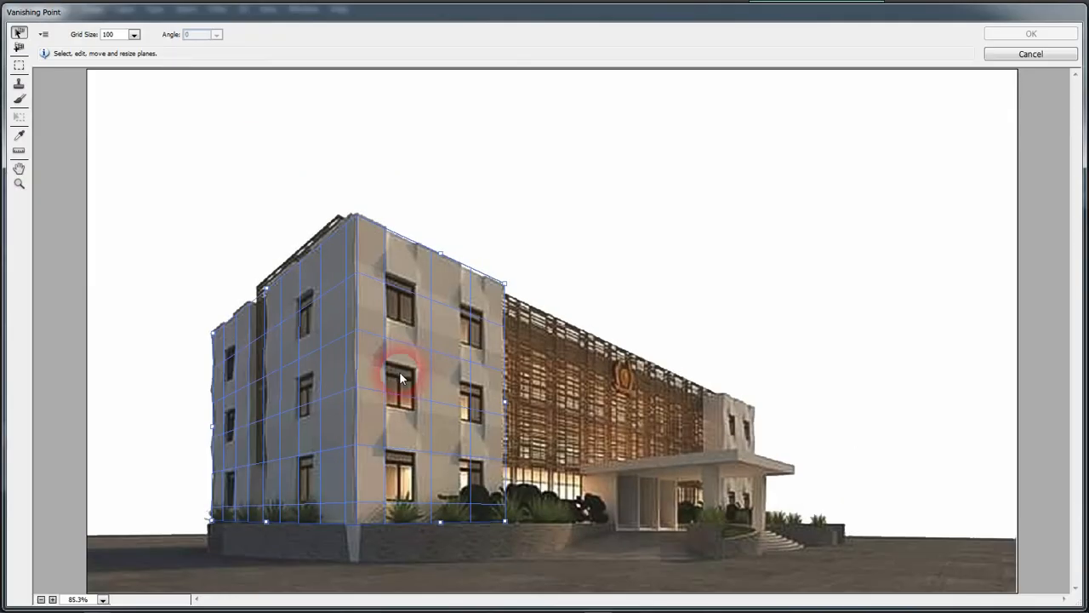
pyautogui.click(894, 207)
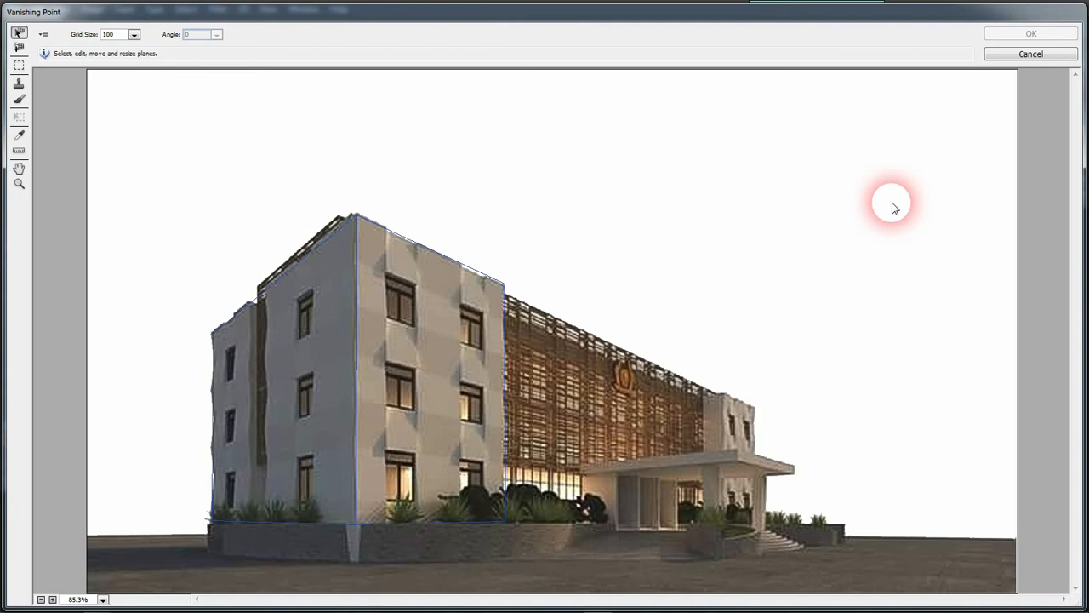
pyautogui.hotkey('ctrl', 'v')
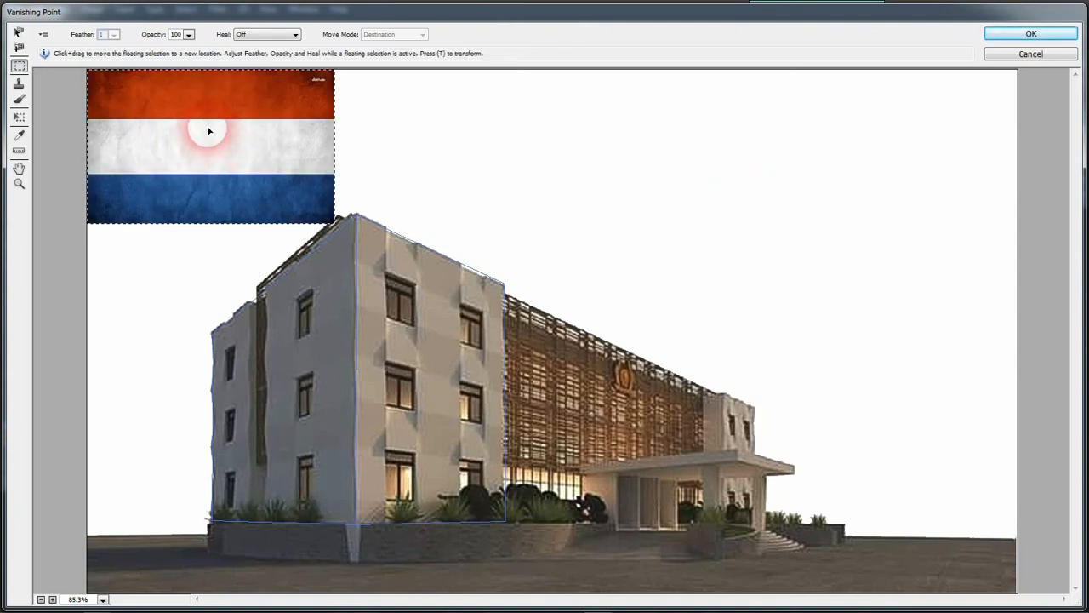
pyautogui.moveTo(211, 130); pyautogui.dragTo(337, 343)
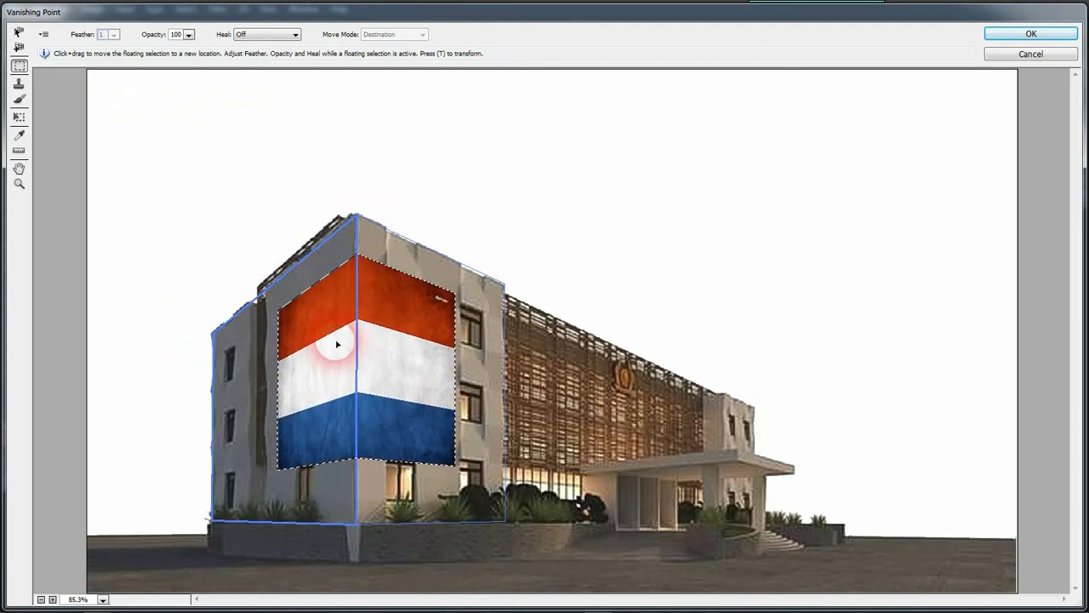
# Step: Stretch the pasted flag to the outer edges of both perspective planes so it covers both walls, and apply the Vanishing Point filter
pyautogui.click(443, 347)
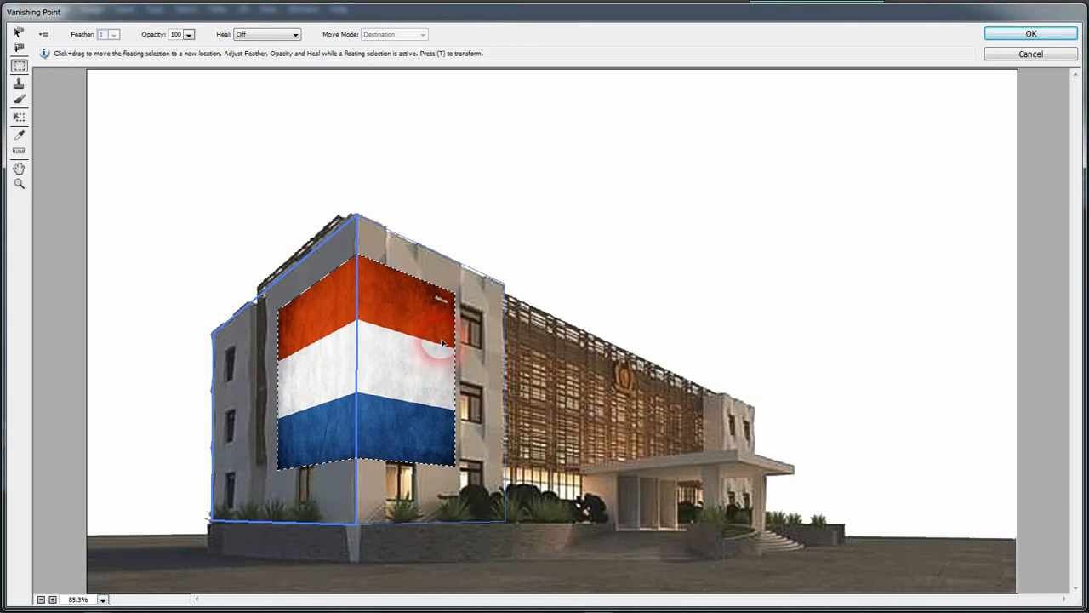
pyautogui.press('alt')
pyautogui.press('t')
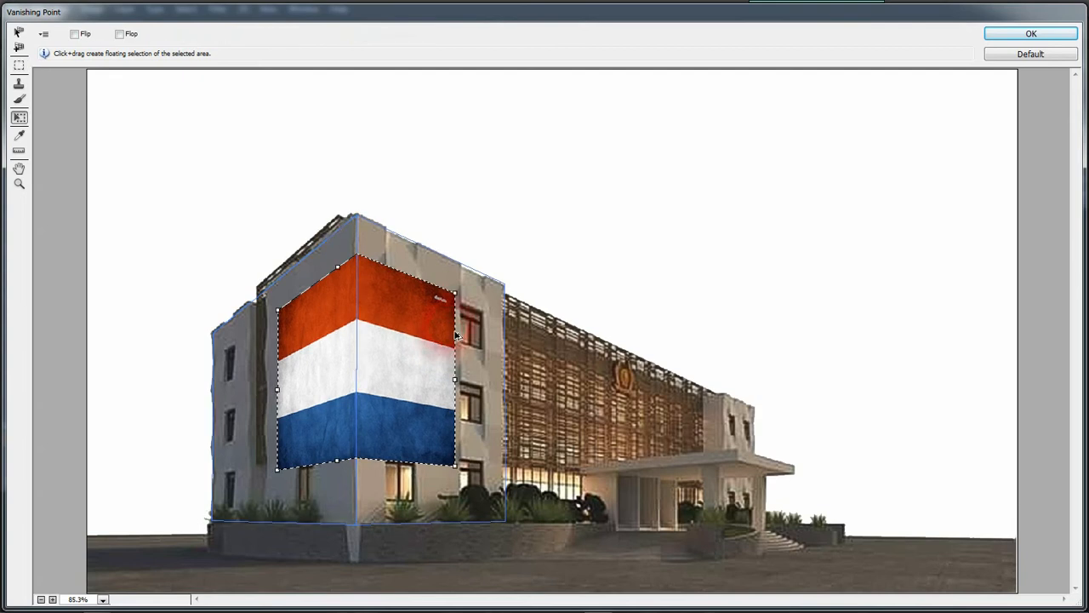
pyautogui.moveTo(466, 292); pyautogui.dragTo(525, 304)
pyautogui.moveTo(354, 287); pyautogui.dragTo(353, 217)
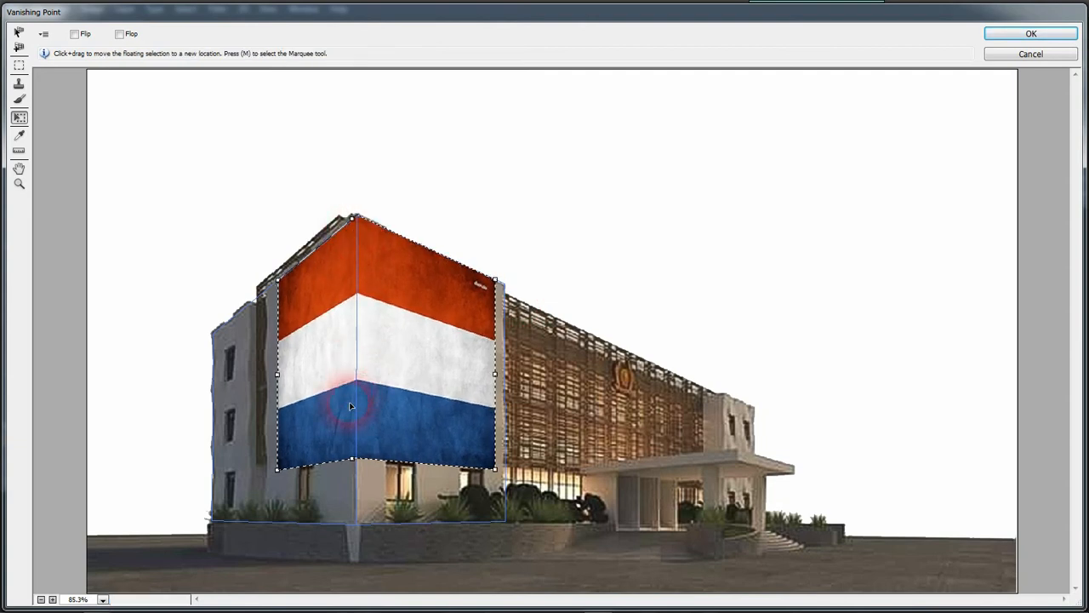
pyautogui.moveTo(352, 460); pyautogui.dragTo(348, 506)
pyautogui.moveTo(278, 395); pyautogui.dragTo(214, 410)
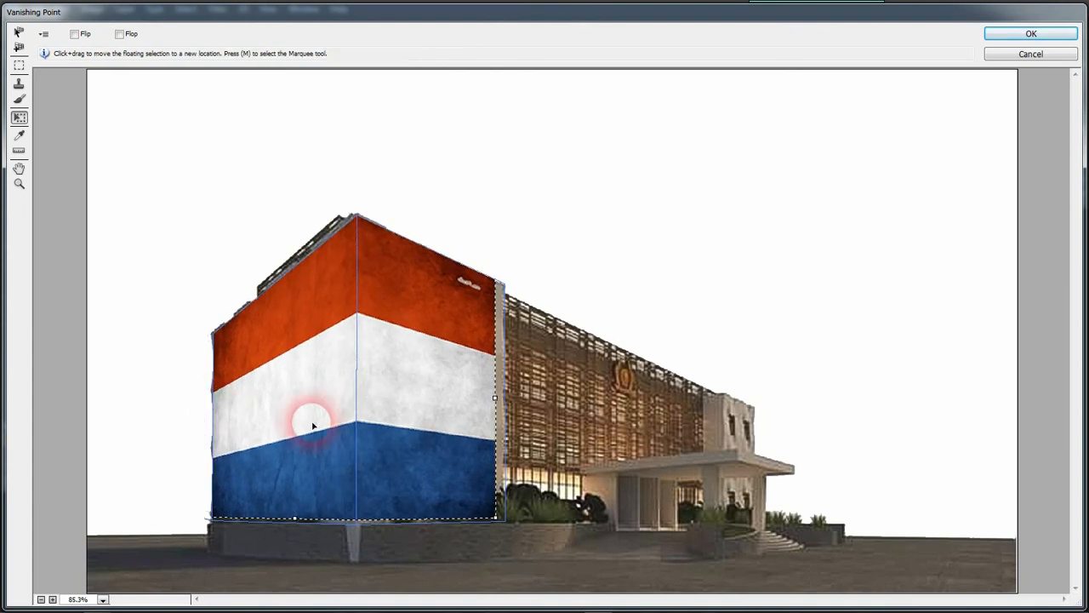
pyautogui.moveTo(496, 398)
pyautogui.mouseDown()
pyautogui.moveTo(518, 403)
pyautogui.moveTo(503, 396)
pyautogui.mouseUp()
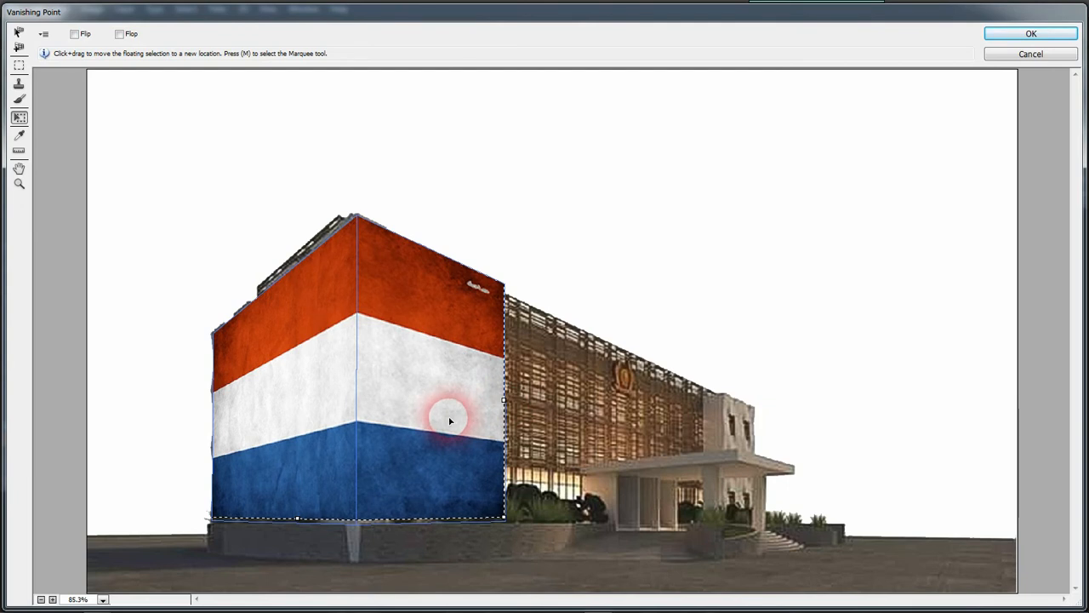
pyautogui.click(1026, 33)
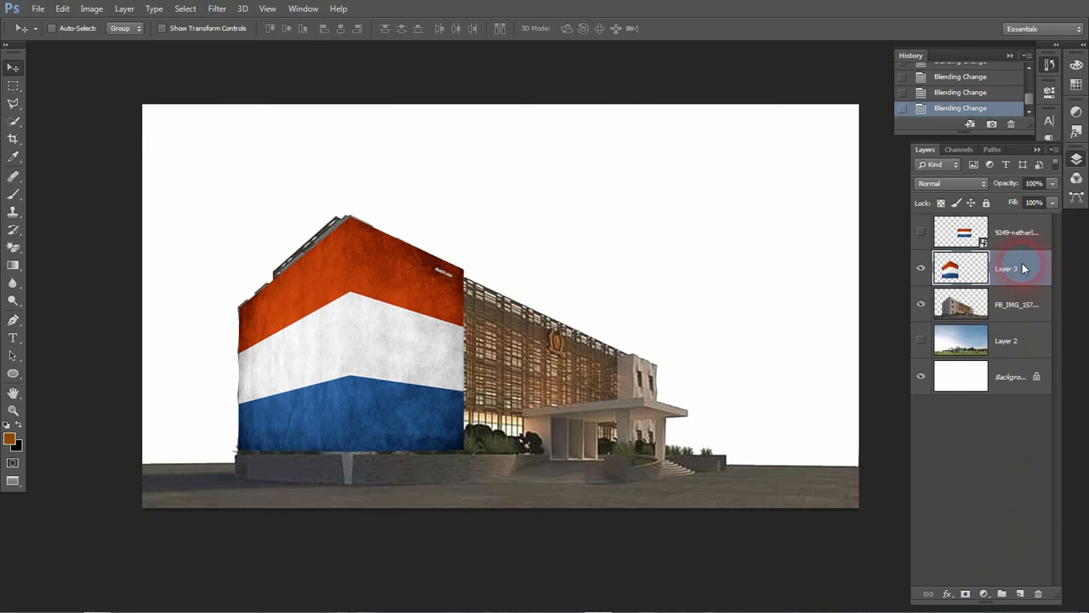
# Step: Set the blending mode of the wrapped flag layer, Layer 3, to Multiply
pyautogui.click(952, 182)
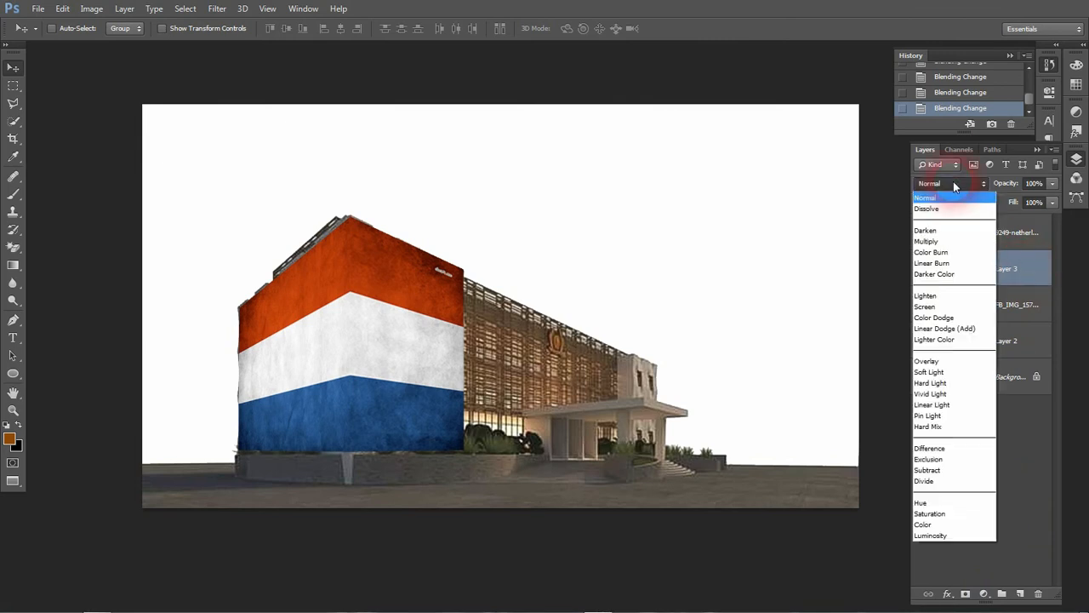
pyautogui.click(935, 243)
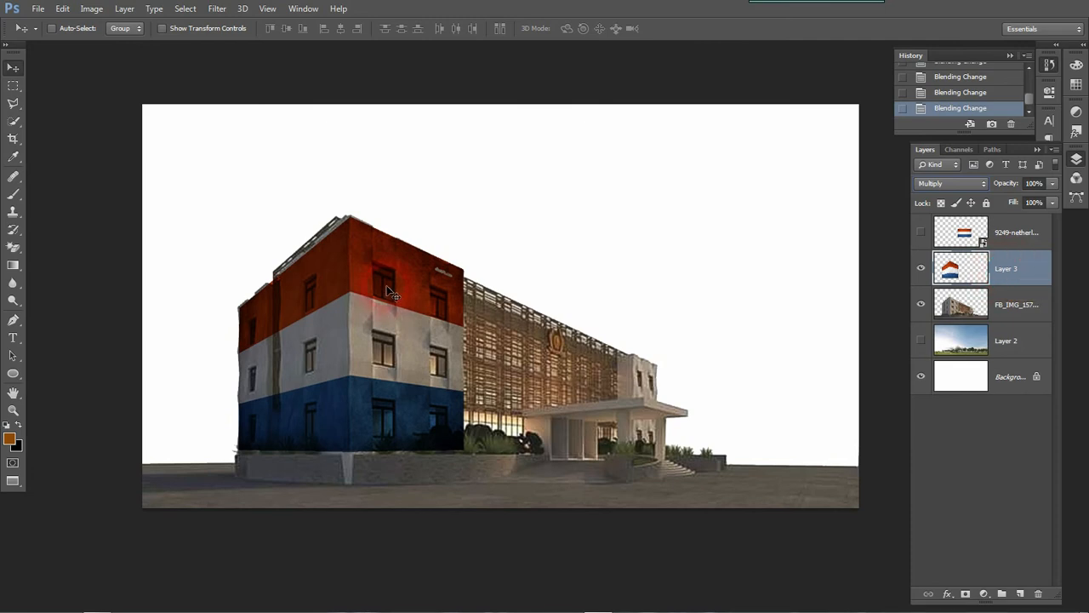
pyautogui.click(268, 379)
pyautogui.click(388, 355)
# Step: Outline the two windows in the red stripe of the right-hand wall with the Polygonal Lasso tool
pyautogui.press('l')
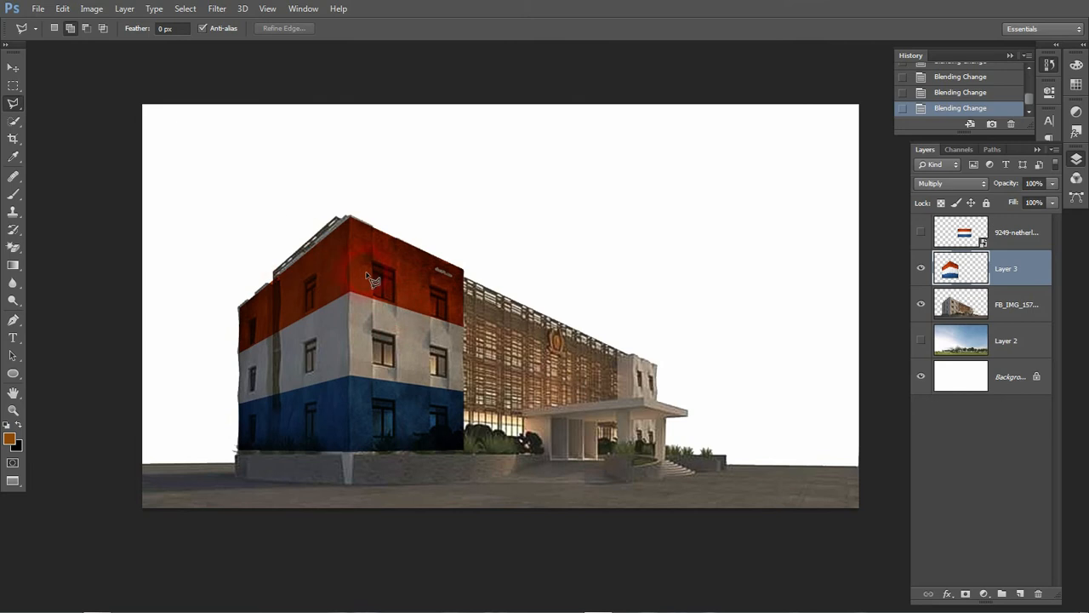
pyautogui.click(14, 103)
pyautogui.click(65, 108)
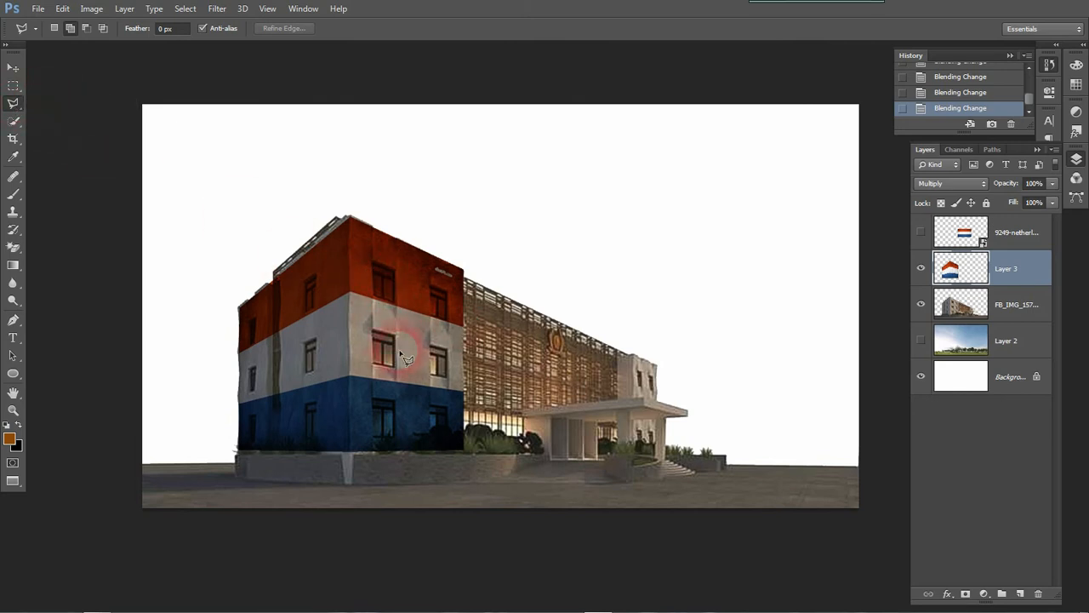
pyautogui.scroll(4, 334, 309)
pyautogui.click(292, 293)
pyautogui.click(291, 241)
pyautogui.click(323, 254)
pyautogui.click(323, 299)
pyautogui.click(292, 292)
pyautogui.click(380, 275)
pyautogui.click(403, 284)
pyautogui.click(403, 326)
pyautogui.click(380, 322)
pyautogui.click(380, 276)
# Step: Add the two windows in the blue stripe of the right-hand wall to the selection
pyautogui.click(291, 446)
pyautogui.click(323, 504)
pyautogui.click(291, 503)
pyautogui.click(290, 446)
pyautogui.click(377, 457)
pyautogui.click(402, 461)
pyautogui.click(402, 502)
pyautogui.click(378, 502)
pyautogui.click(377, 457)
# Step: Add the left wall's windows nearest the building corner, in the blue and red stripes, to the selection
pyautogui.click(189, 457)
pyautogui.click(206, 452)
pyautogui.click(207, 500)
pyautogui.click(191, 512)
pyautogui.click(189, 457)
pyautogui.click(190, 270)
pyautogui.click(204, 263)
pyautogui.click(203, 308)
pyautogui.click(188, 313)
pyautogui.click(190, 271)
# Step: Add the left wall's outermost window to the selection, then clear the flag inside all selected windows and deselect
pyautogui.click(102, 325)
pyautogui.click(112, 322)
pyautogui.click(111, 361)
pyautogui.click(103, 364)
pyautogui.click(102, 325)
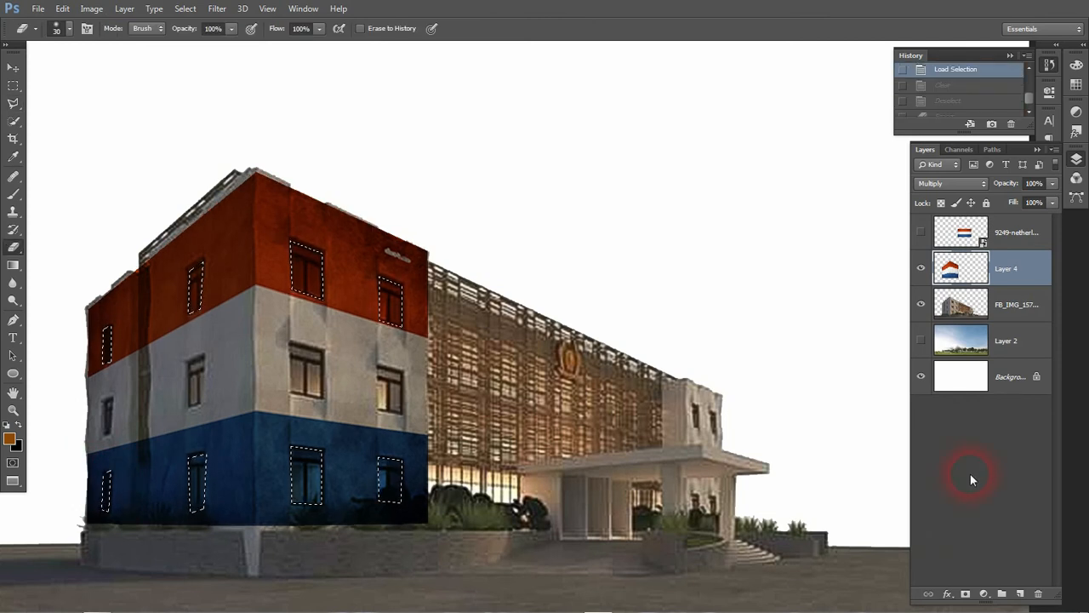
pyautogui.press('Delete')
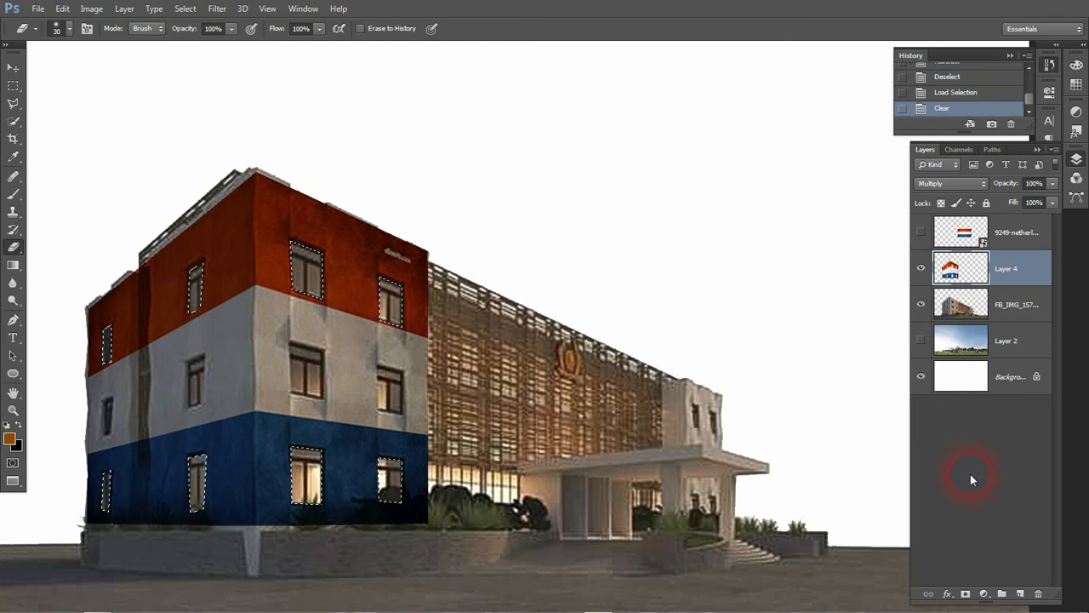
pyautogui.hotkey('ctrl', 'd')
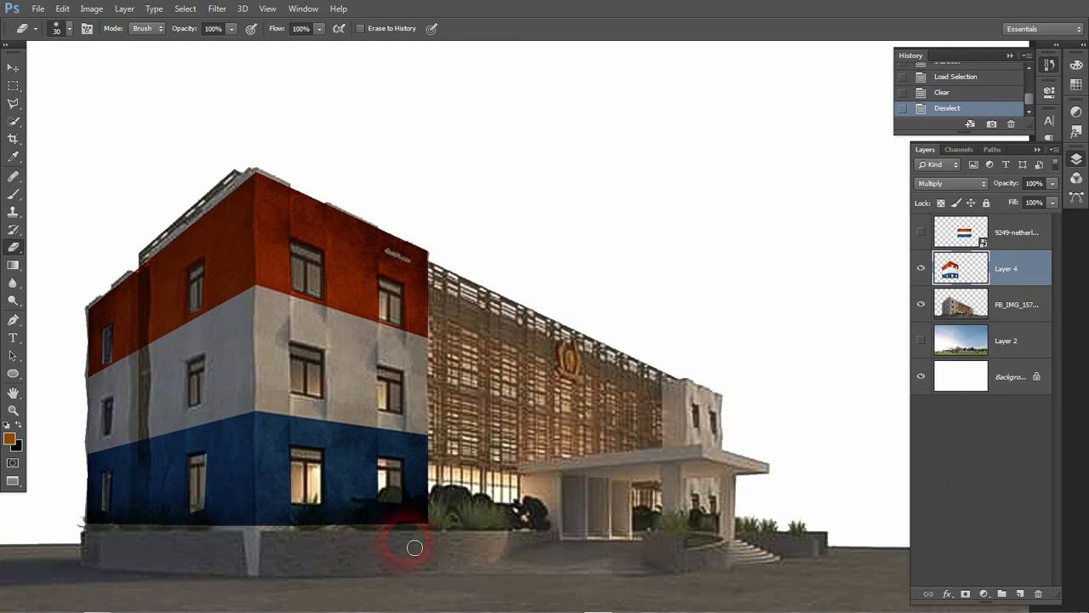
# Step: Reduce the flag layer's opacity to 64% and erase the flag over the shrubs at the base of the right-hand wall
pyautogui.moveTo(1053, 186); pyautogui.dragTo(1028, 196)
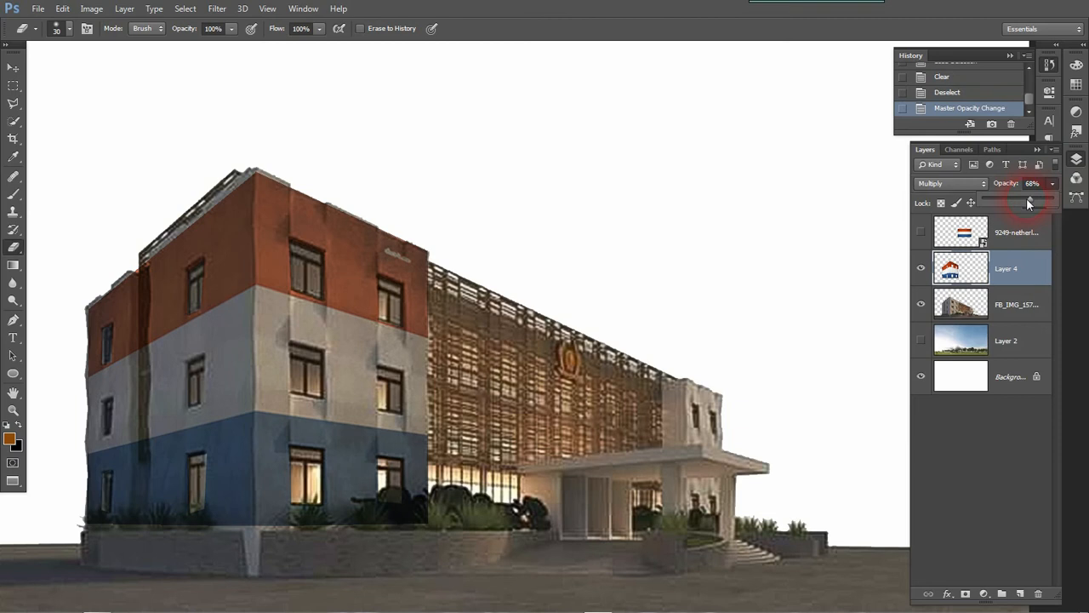
pyautogui.moveTo(1028, 200); pyautogui.dragTo(1025, 201)
pyautogui.click(11, 250)
pyautogui.moveTo(400, 532)
pyautogui.mouseDown()
pyautogui.moveTo(429, 535)
pyautogui.moveTo(417, 523)
pyautogui.moveTo(434, 525)
pyautogui.moveTo(428, 513)
pyautogui.moveTo(397, 504)
pyautogui.moveTo(407, 510)
pyautogui.moveTo(371, 535)
pyautogui.moveTo(382, 520)
pyautogui.moveTo(403, 521)
pyautogui.moveTo(398, 504)
pyautogui.moveTo(503, 576)
pyautogui.moveTo(380, 539)
pyautogui.moveTo(315, 542)
pyautogui.moveTo(318, 522)
pyautogui.moveTo(355, 557)
pyautogui.moveTo(319, 516)
pyautogui.moveTo(304, 529)
pyautogui.moveTo(329, 521)
pyautogui.mouseUp()
pyautogui.rightClick(393, 509)
pyautogui.scroll(-5, 502, 562)
pyautogui.click(480, 562)
# Step: Erase the flag over the remaining plants along the base of the building with a smaller brush, and lower the eraser's opacity
pyautogui.press('[')
pyautogui.press('[')
pyautogui.press('[')
pyautogui.press('[')
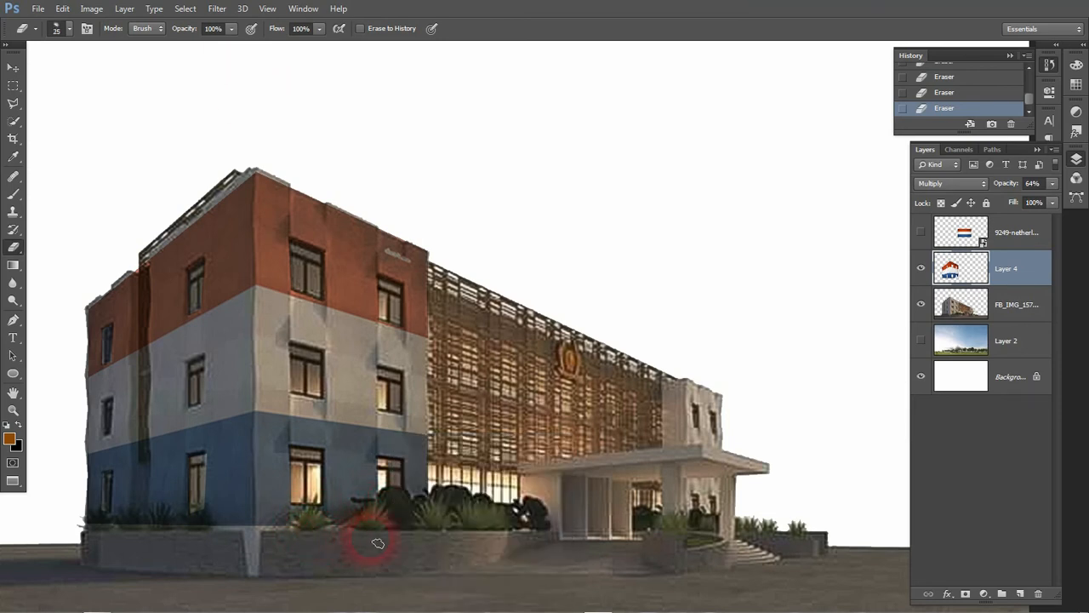
pyautogui.press('[')
pyautogui.moveTo(201, 531); pyautogui.dragTo(199, 514)
pyautogui.rightClick(173, 520)
pyautogui.scroll(5, 274, 526)
pyautogui.click(278, 526)
pyautogui.moveTo(126, 520)
pyautogui.mouseDown()
pyautogui.moveTo(186, 565)
pyautogui.moveTo(139, 535)
pyautogui.moveTo(146, 530)
pyautogui.moveTo(95, 527)
pyautogui.moveTo(153, 532)
pyautogui.moveTo(161, 521)
pyautogui.moveTo(214, 535)
pyautogui.mouseUp()
pyautogui.click(231, 29)
pyautogui.click(203, 47)
pyautogui.click(482, 11)
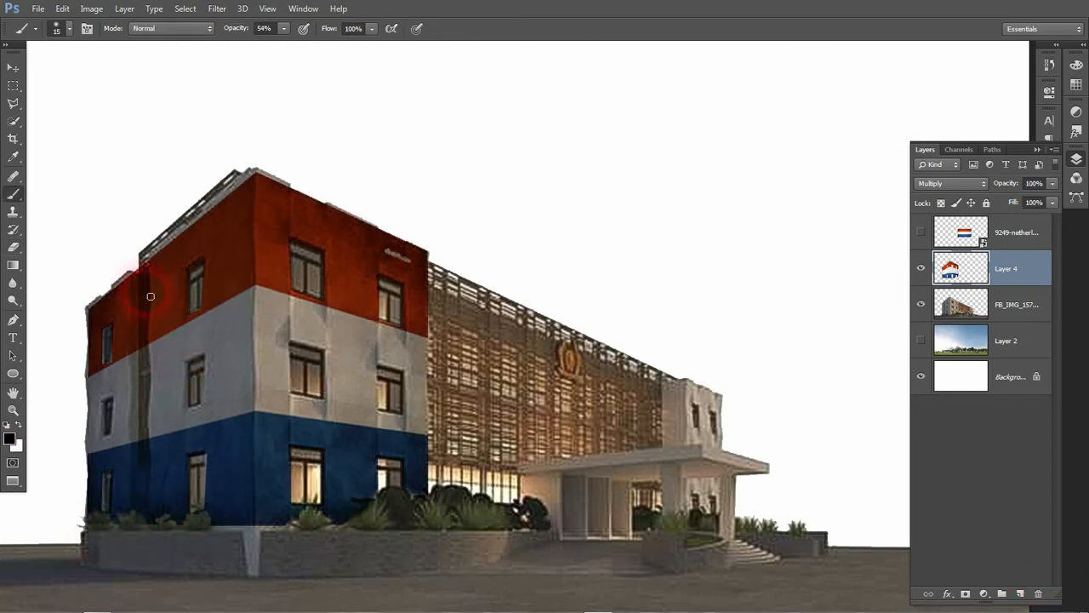
# Step: Add a layer mask to the flag layer, Layer 4, and make the mask active for painting
pyautogui.moveTo(129, 268); pyautogui.dragTo(147, 292)
pyautogui.click(967, 492)
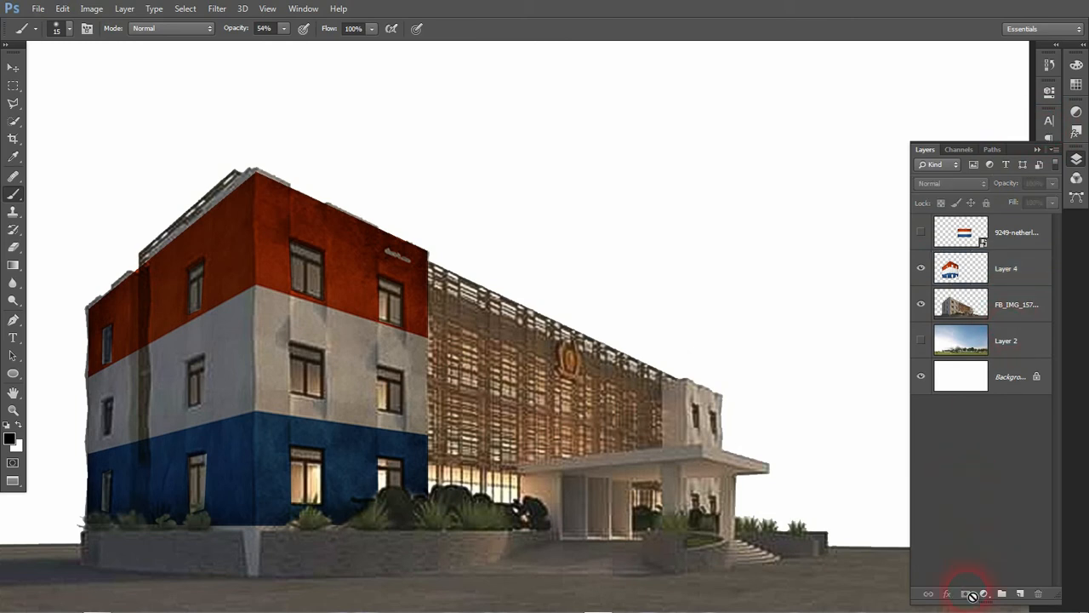
pyautogui.click(1012, 271)
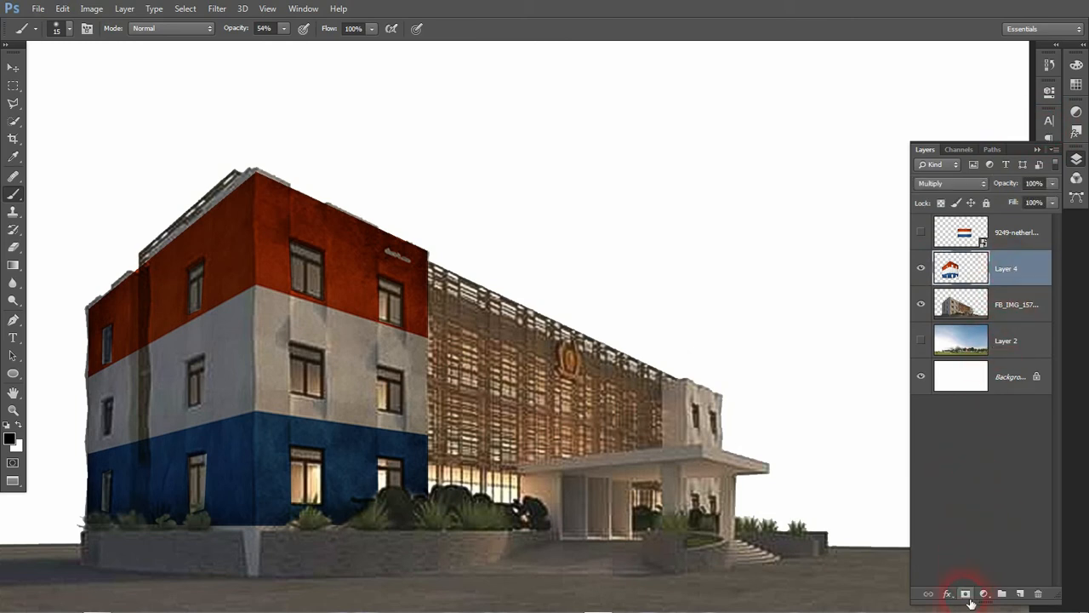
pyautogui.click(966, 594)
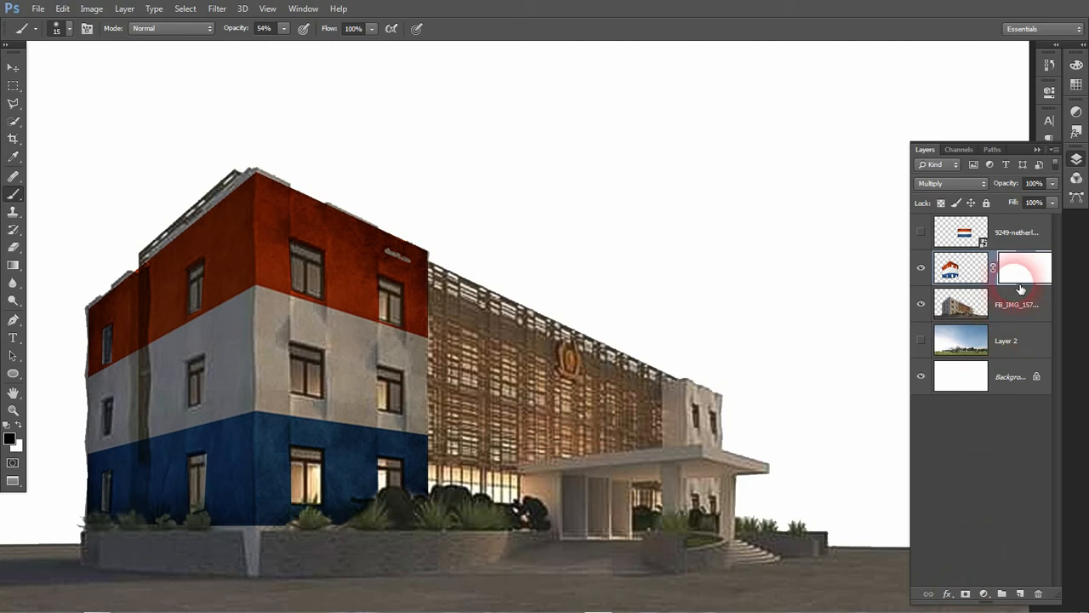
pyautogui.click(1024, 243)
pyautogui.click(1025, 275)
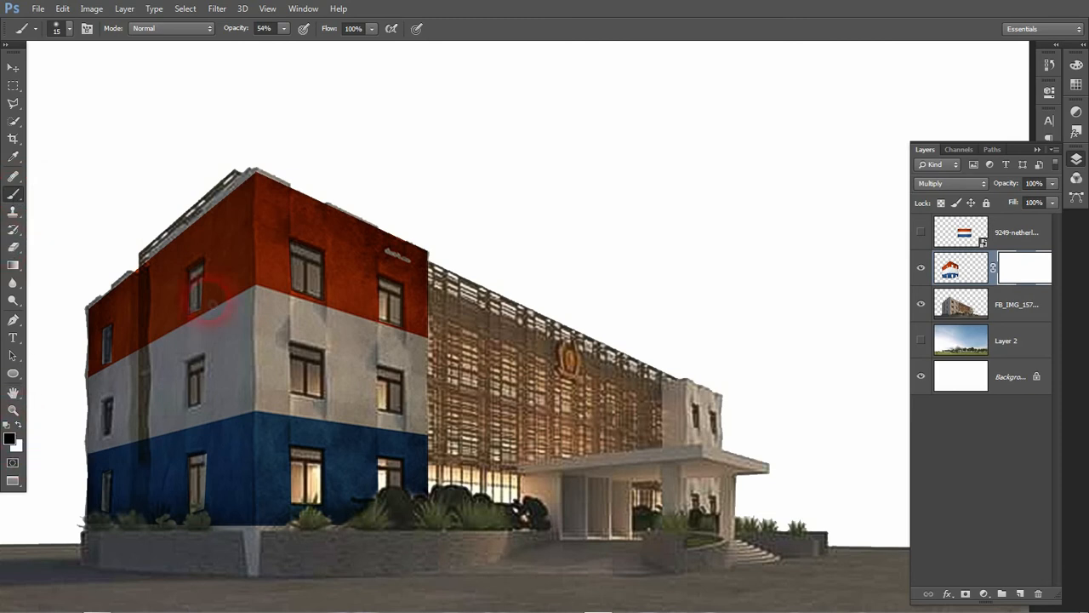
# Step: Paint black on the mask down the dark vertical strip of the left wall, raising the brush opacity to 90%
pyautogui.click(146, 276)
pyautogui.keyDown('shift'); pyautogui.click(146, 474); pyautogui.keyUp('shift')
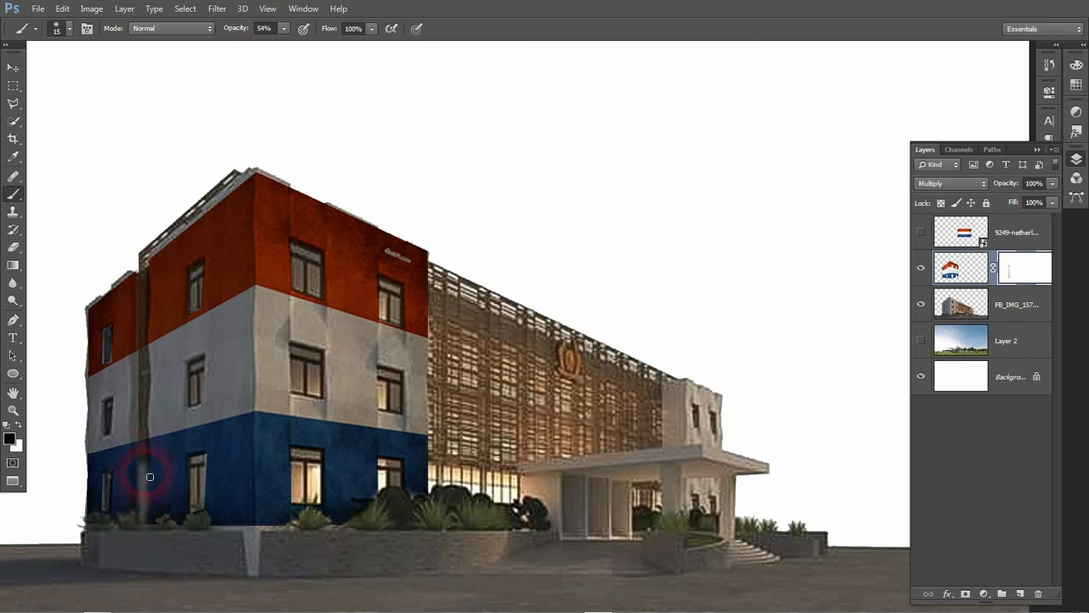
pyautogui.press('7')
pyautogui.press('9')
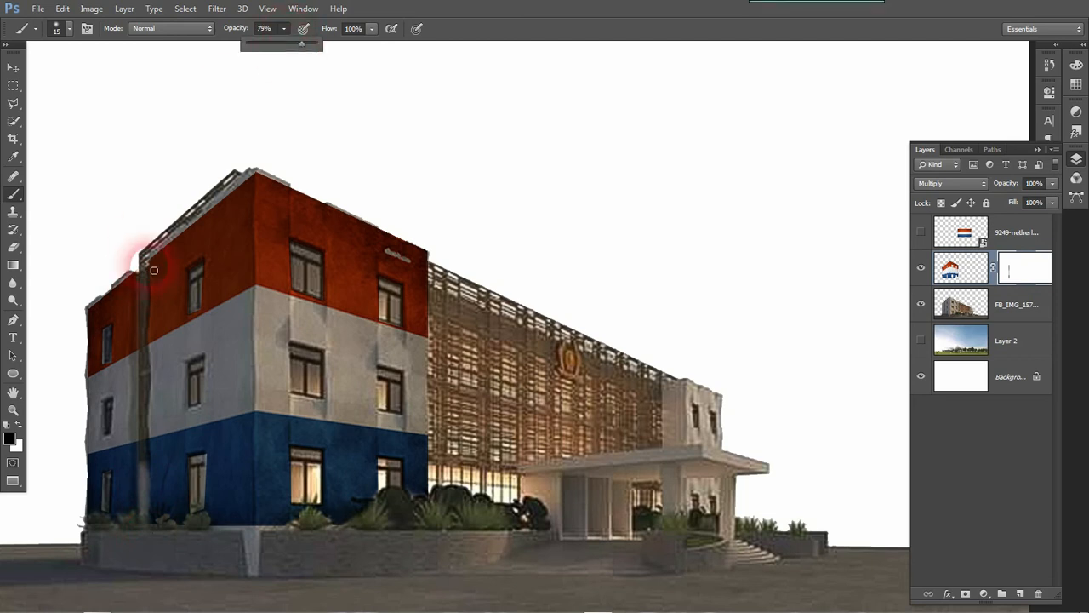
pyautogui.press('9')
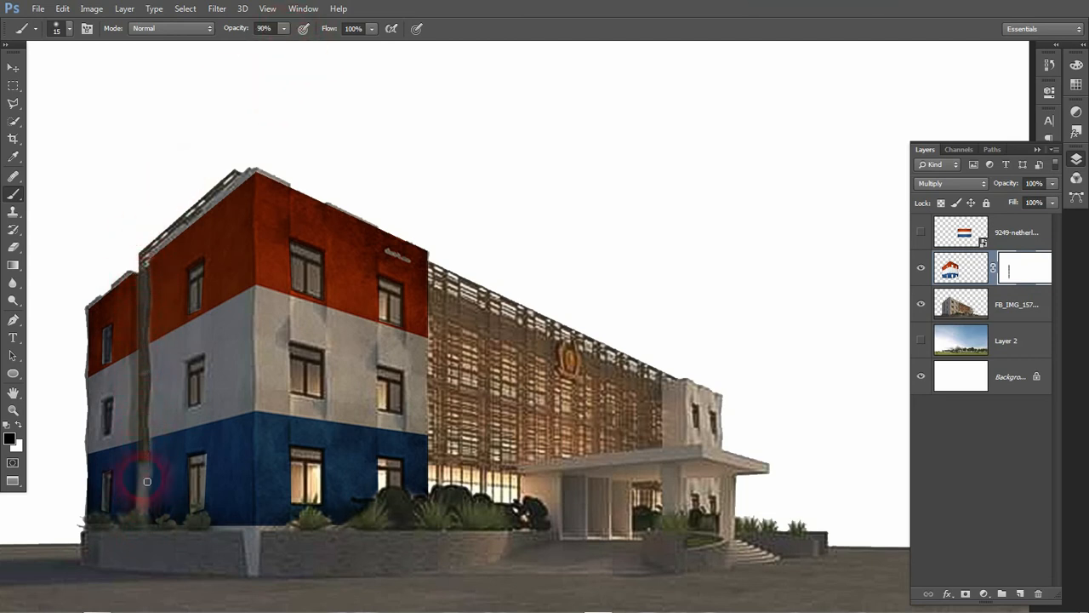
pyautogui.press('super')
pyautogui.rightClick(988, 605)
pyautogui.click(1031, 535)
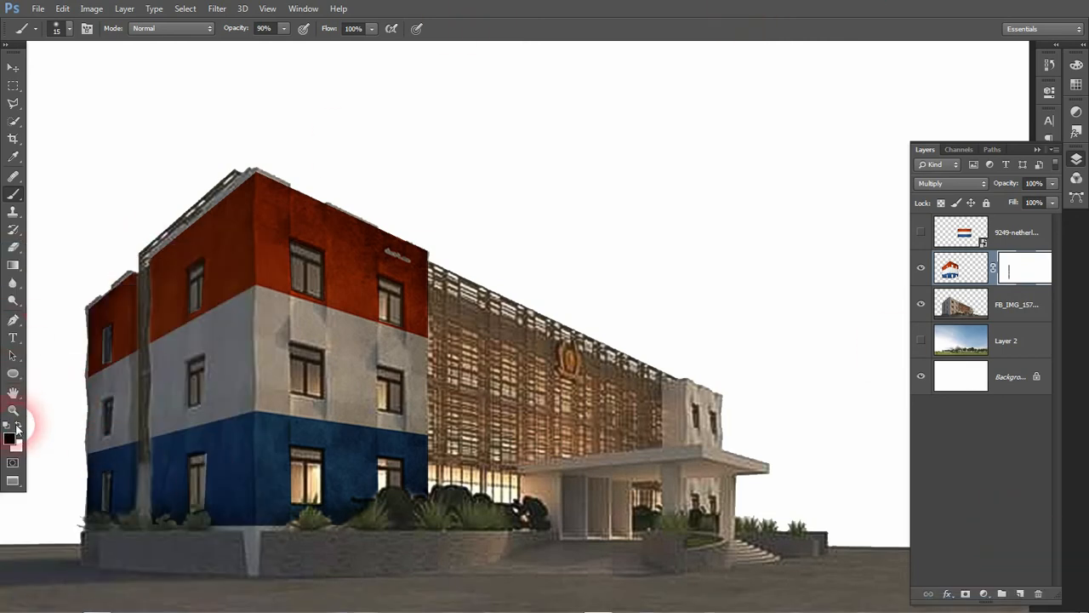
pyautogui.click(18, 424)
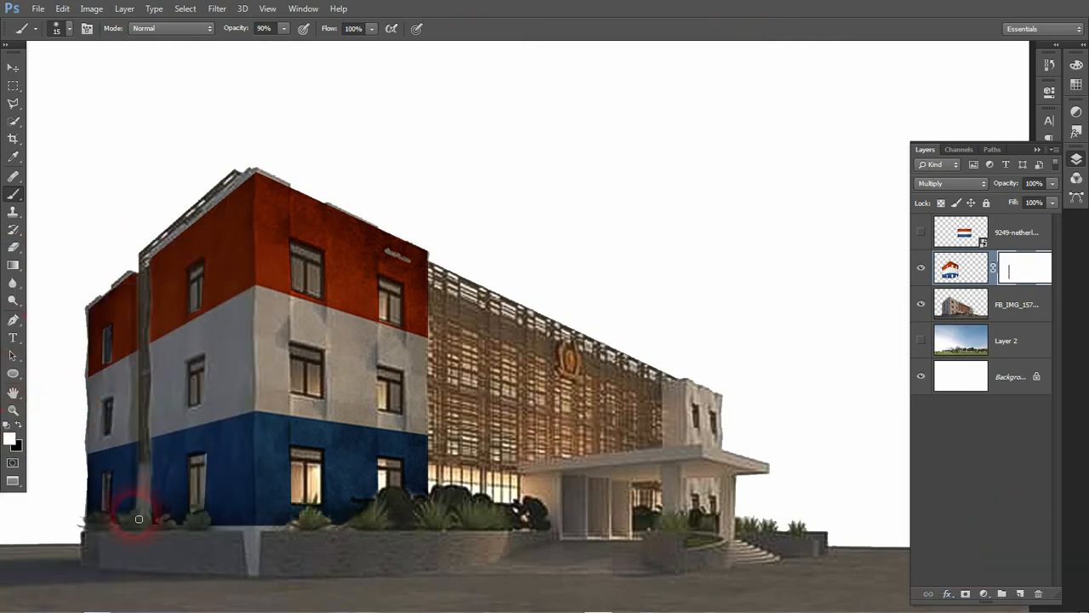
pyautogui.click(17, 424)
pyautogui.rightClick(145, 469)
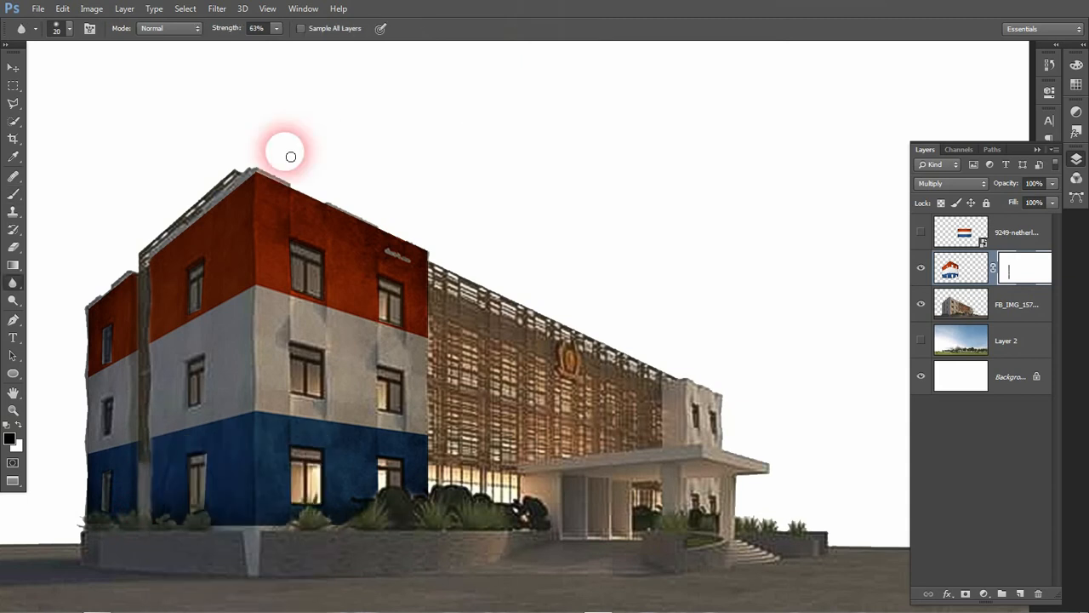
# Step: Soften the flag's edges along the roofline, vertical strip and base with the Blur tool at 78% strength, working on the layer image
pyautogui.moveTo(290, 157)
pyautogui.mouseDown()
pyautogui.moveTo(252, 175)
pyautogui.moveTo(311, 190)
pyautogui.moveTo(323, 206)
pyautogui.moveTo(264, 177)
pyautogui.mouseUp()
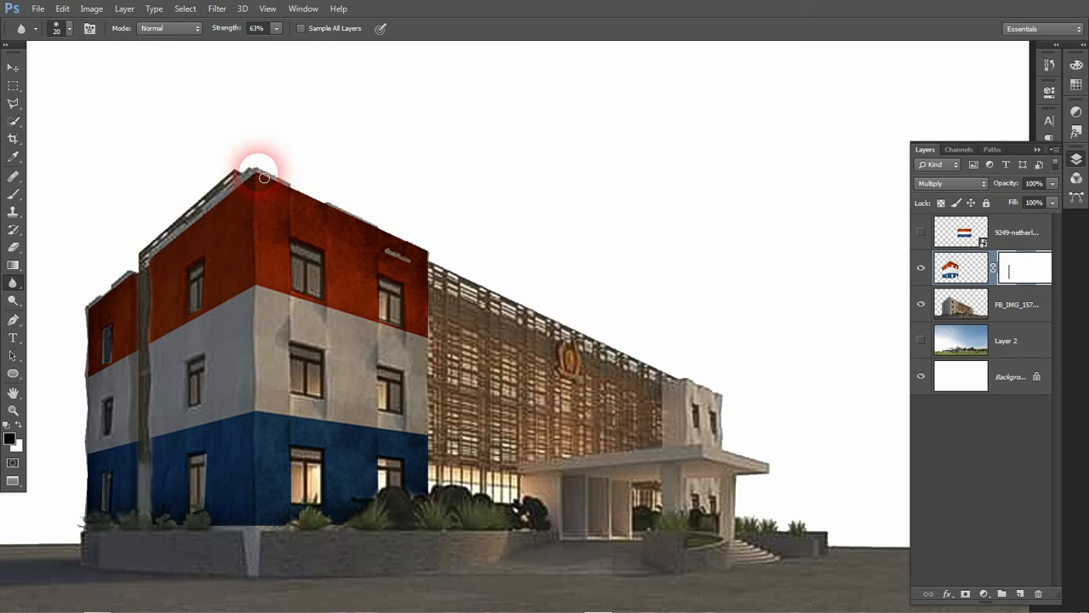
pyautogui.moveTo(13, 285); pyautogui.dragTo(51, 282)
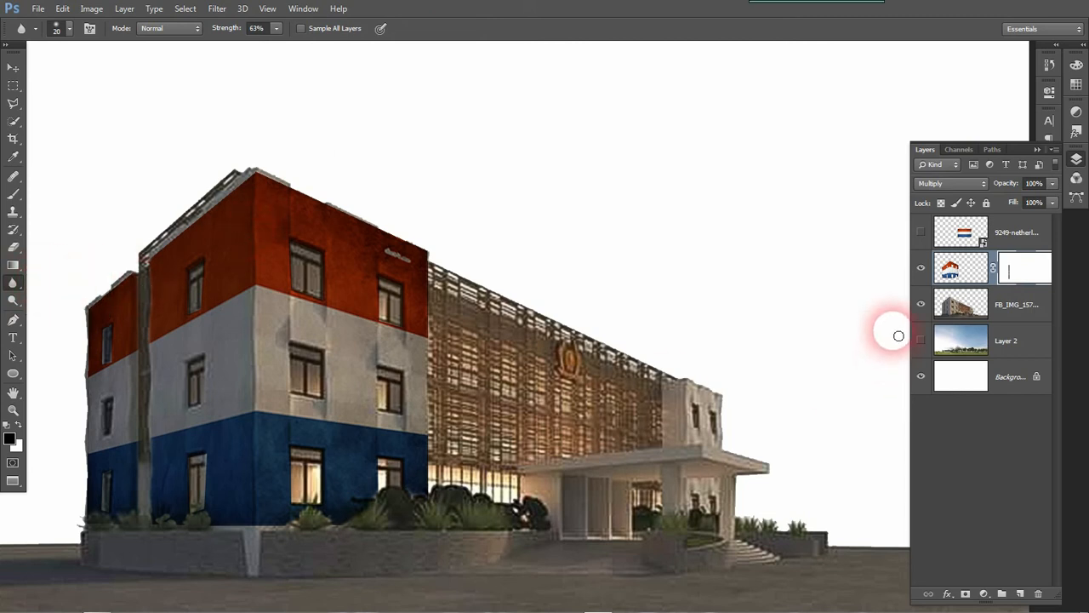
pyautogui.click(962, 270)
pyautogui.moveTo(261, 176)
pyautogui.mouseDown()
pyautogui.moveTo(434, 254)
pyautogui.moveTo(267, 175)
pyautogui.moveTo(316, 185)
pyautogui.moveTo(218, 112)
pyautogui.mouseUp()
pyautogui.moveTo(276, 28); pyautogui.dragTo(288, 48)
pyautogui.moveTo(260, 158)
pyautogui.mouseDown()
pyautogui.moveTo(434, 248)
pyautogui.moveTo(436, 502)
pyautogui.moveTo(434, 257)
pyautogui.moveTo(428, 465)
pyautogui.mouseUp()
pyautogui.moveTo(154, 330)
pyautogui.mouseDown()
pyautogui.moveTo(193, 243)
pyautogui.moveTo(158, 257)
pyautogui.moveTo(239, 193)
pyautogui.moveTo(123, 286)
pyautogui.moveTo(136, 286)
pyautogui.moveTo(99, 301)
pyautogui.moveTo(88, 326)
pyautogui.moveTo(94, 318)
pyautogui.moveTo(89, 507)
pyautogui.moveTo(151, 290)
pyautogui.moveTo(143, 333)
pyautogui.mouseUp()
pyautogui.moveTo(142, 532); pyautogui.dragTo(154, 338)
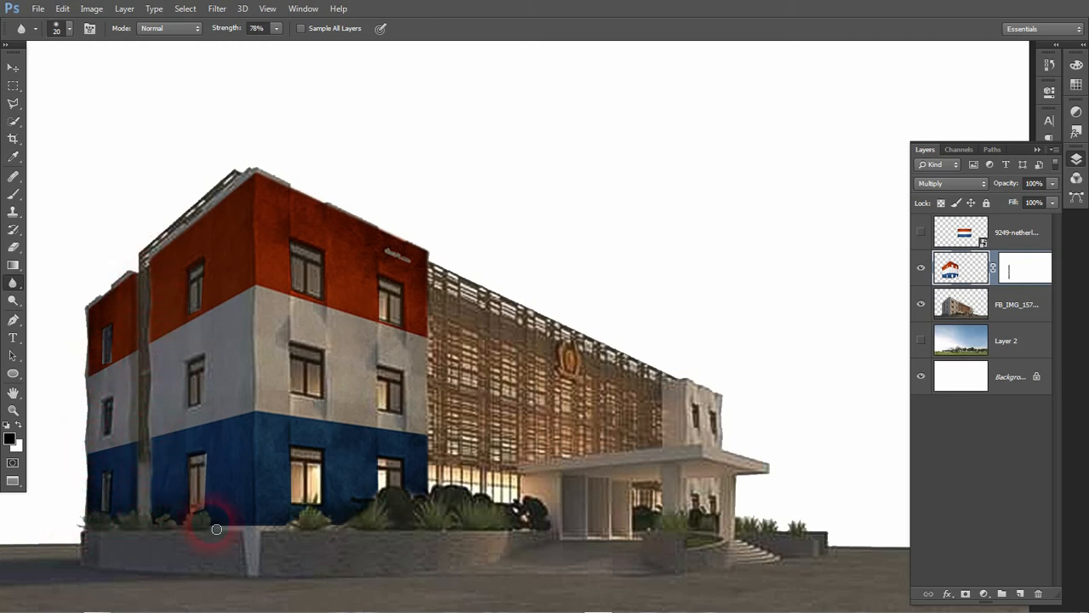
pyautogui.moveTo(240, 537); pyautogui.dragTo(256, 532)
pyautogui.moveTo(262, 162)
pyautogui.mouseDown()
pyautogui.moveTo(272, 170)
pyautogui.moveTo(258, 170)
pyautogui.moveTo(414, 243)
pyautogui.moveTo(406, 236)
pyautogui.moveTo(434, 263)
pyautogui.mouseUp()
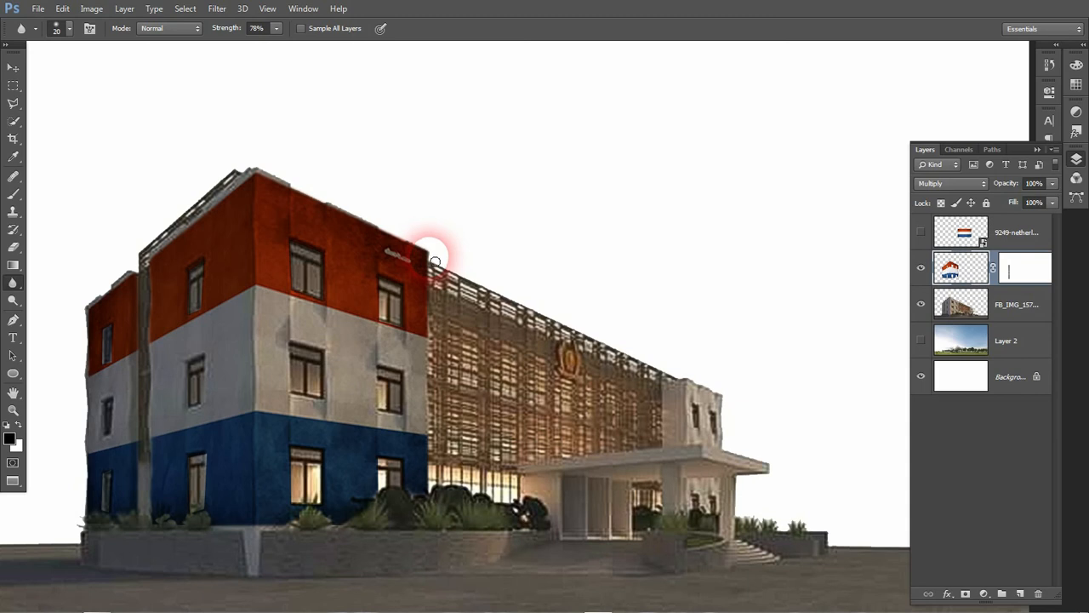
# Step: Set up the Eraser with a textured 45 px brush tip, reduce it to 20 px and set its opacity to 46%
pyautogui.click(12, 247)
pyautogui.rightClick(337, 246)
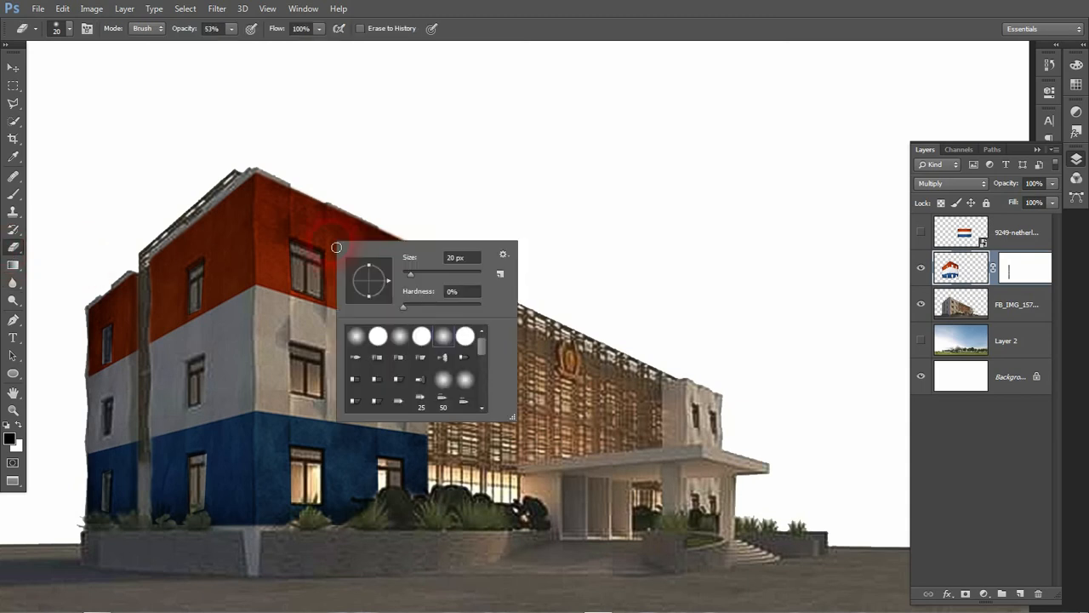
pyautogui.click(420, 255)
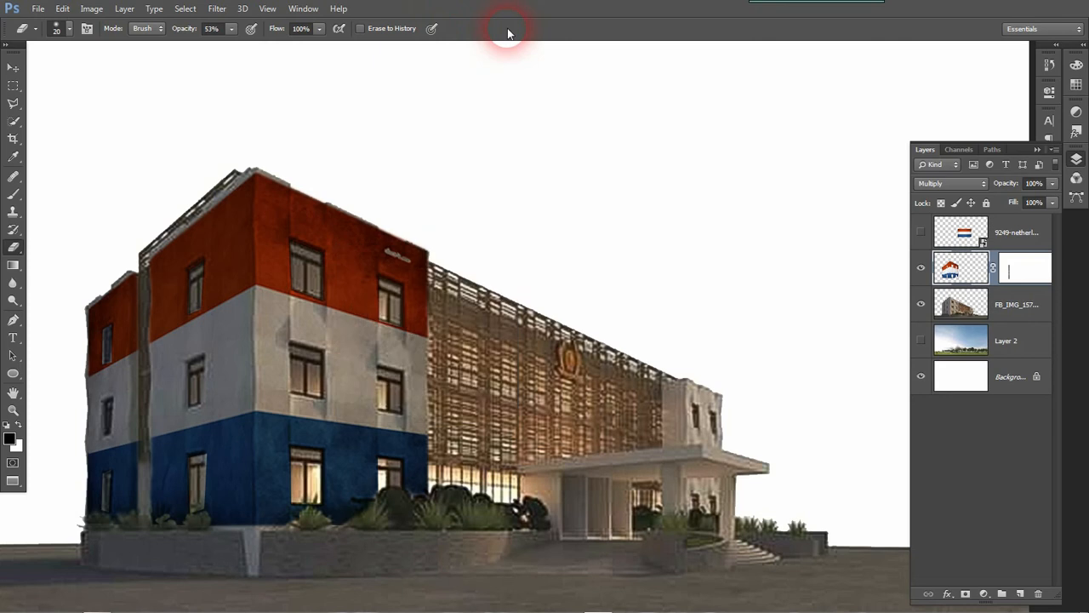
pyautogui.rightClick(423, 257)
pyautogui.scroll(-3, 519, 392)
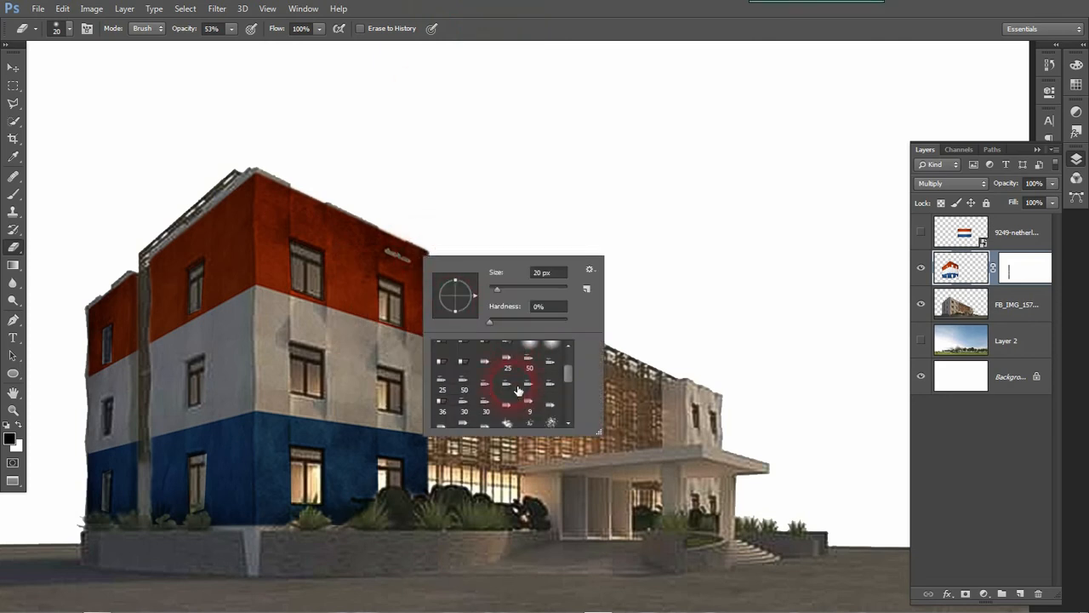
pyautogui.click(534, 47)
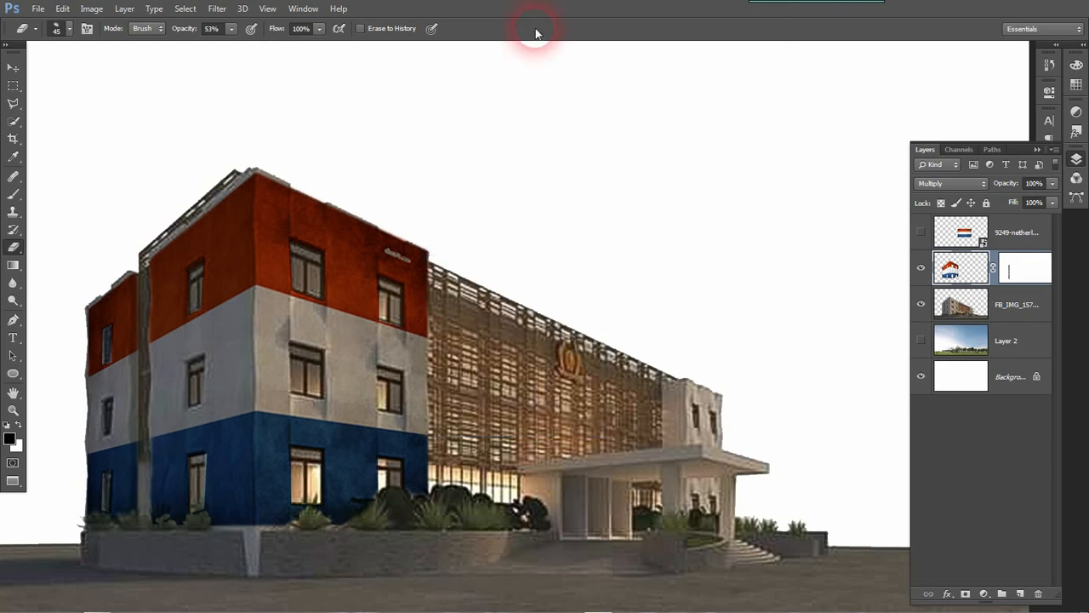
pyautogui.click(231, 29)
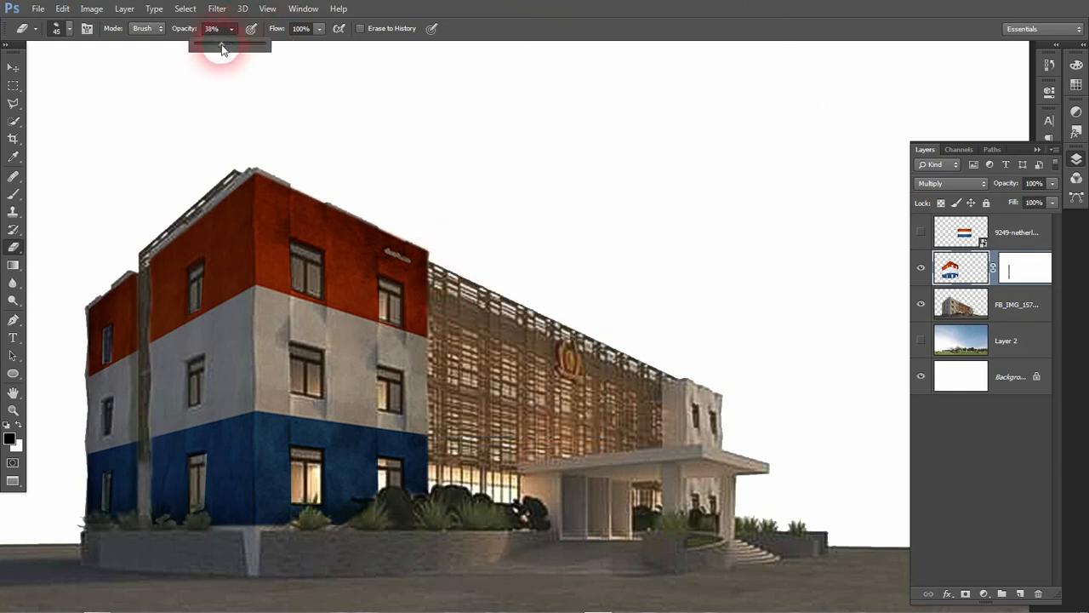
pyautogui.click(478, 7)
pyautogui.press('[')
pyautogui.press('[')
pyautogui.press('[')
pyautogui.press('[')
pyautogui.press('[')
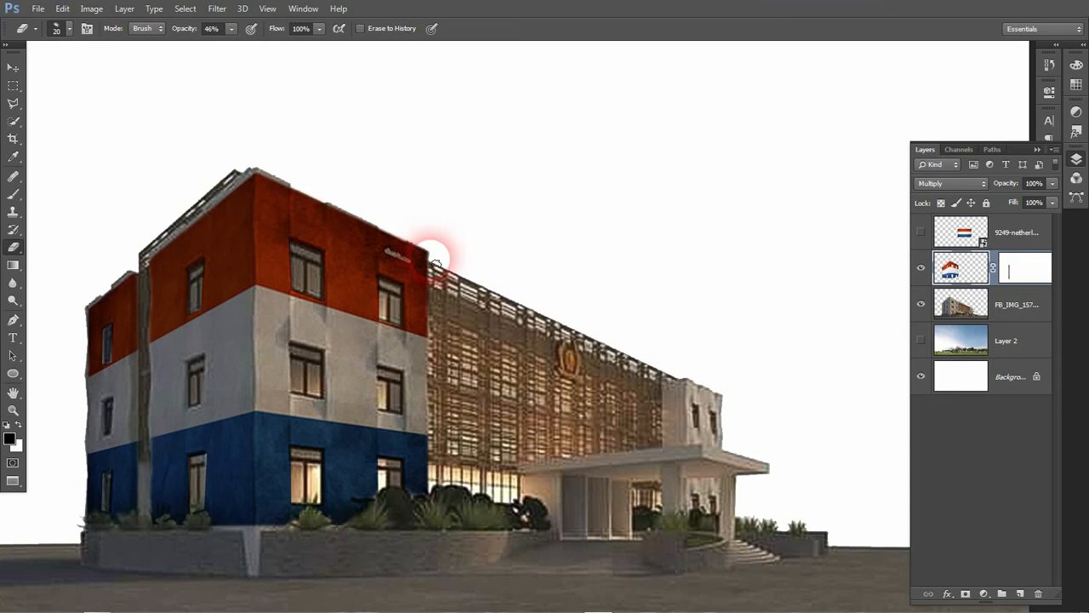
# Step: Lower the eraser's opacity to 28% and lightly erase the flag's edge where the wall meets the lattice facade
pyautogui.click(230, 28)
pyautogui.moveTo(231, 43); pyautogui.dragTo(214, 43)
pyautogui.click(270, 119)
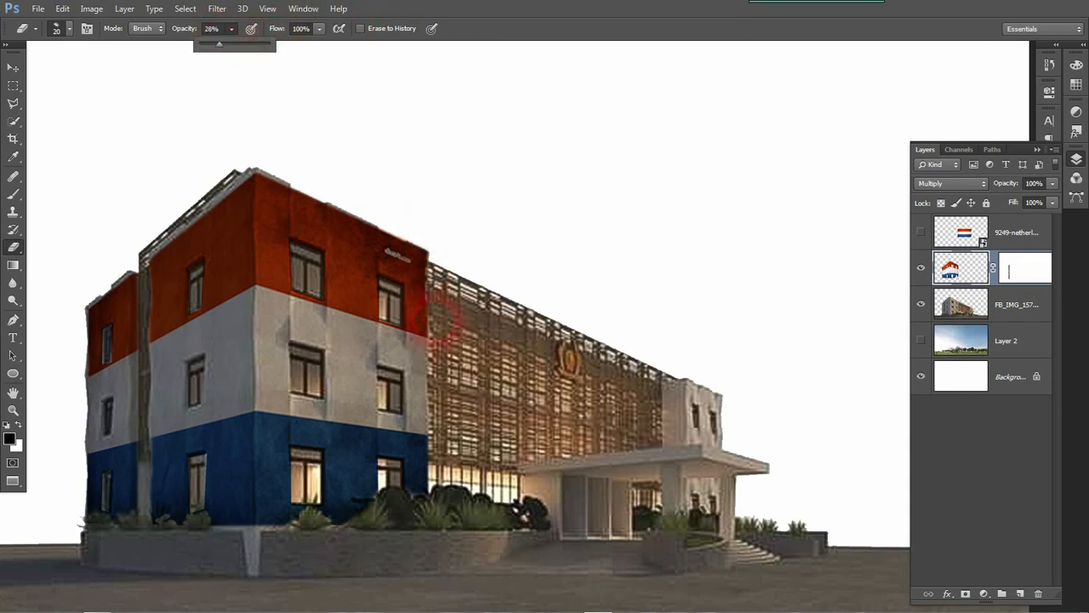
pyautogui.click(434, 307)
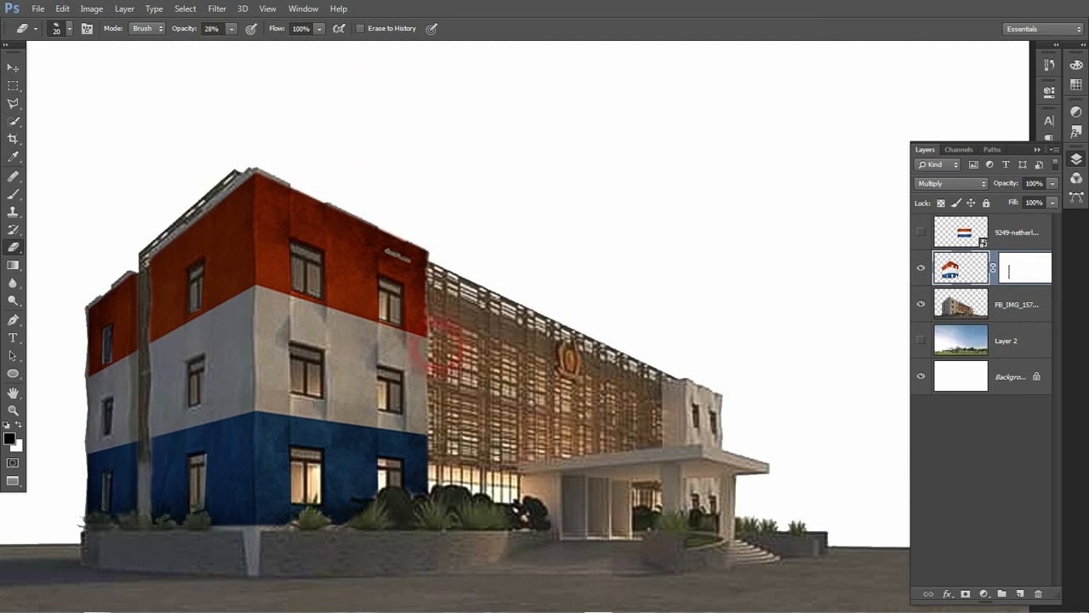
# Step: Pick a textured 24 px eraser tip and roughen the flag's edges beside the lattice facade and along both rooflines
pyautogui.rightClick(438, 349)
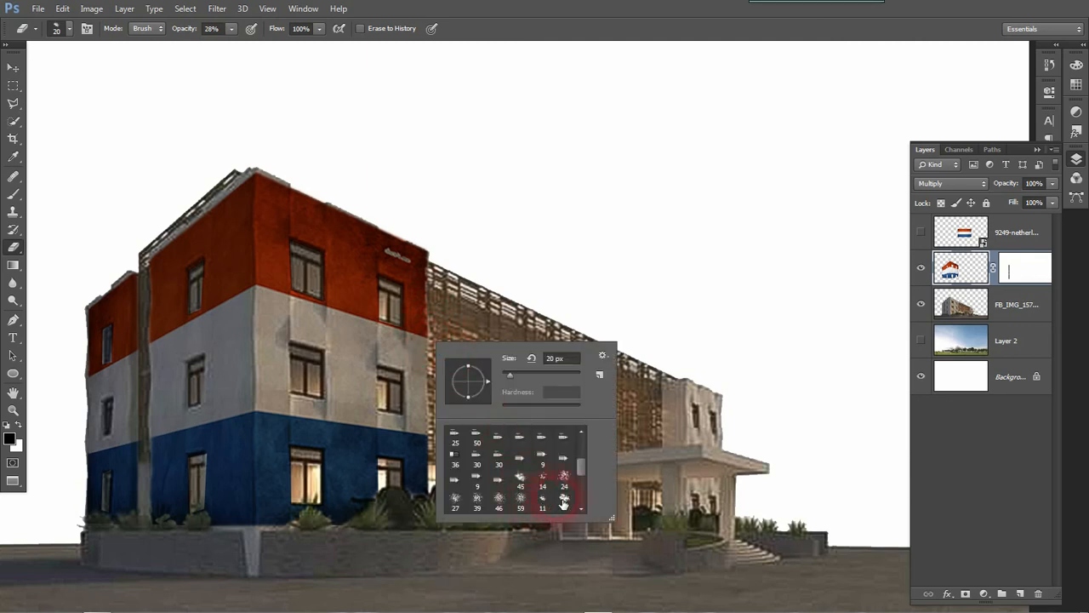
pyautogui.click(466, 331)
pyautogui.moveTo(434, 365); pyautogui.dragTo(431, 465)
pyautogui.moveTo(255, 168)
pyautogui.mouseDown()
pyautogui.moveTo(312, 182)
pyautogui.moveTo(432, 248)
pyautogui.mouseUp()
pyautogui.moveTo(145, 249)
pyautogui.mouseDown()
pyautogui.moveTo(182, 208)
pyautogui.moveTo(264, 184)
pyautogui.moveTo(90, 304)
pyautogui.moveTo(141, 244)
pyautogui.moveTo(288, 214)
pyautogui.mouseUp()
# Step: Lower the eraser's opacity to 10% and fade the flag along the building's front vertical corner
pyautogui.moveTo(231, 28); pyautogui.dragTo(214, 44)
pyautogui.moveTo(250, 503)
pyautogui.mouseDown()
pyautogui.moveTo(287, 368)
pyautogui.moveTo(265, 370)
pyautogui.moveTo(267, 295)
pyautogui.moveTo(265, 364)
pyautogui.mouseUp()
pyautogui.moveTo(735, 361); pyautogui.dragTo(764, 388)
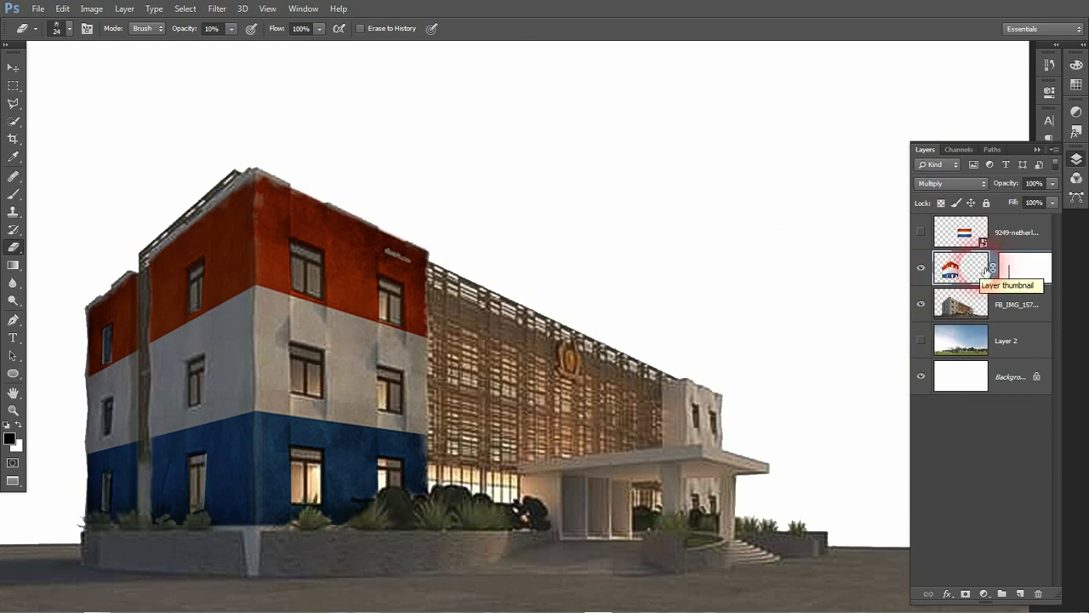
# Step: Place the grunge texture 4.png from the Colorful Grunge folder into the document
pyautogui.click(38, 8)
pyautogui.click(78, 262)
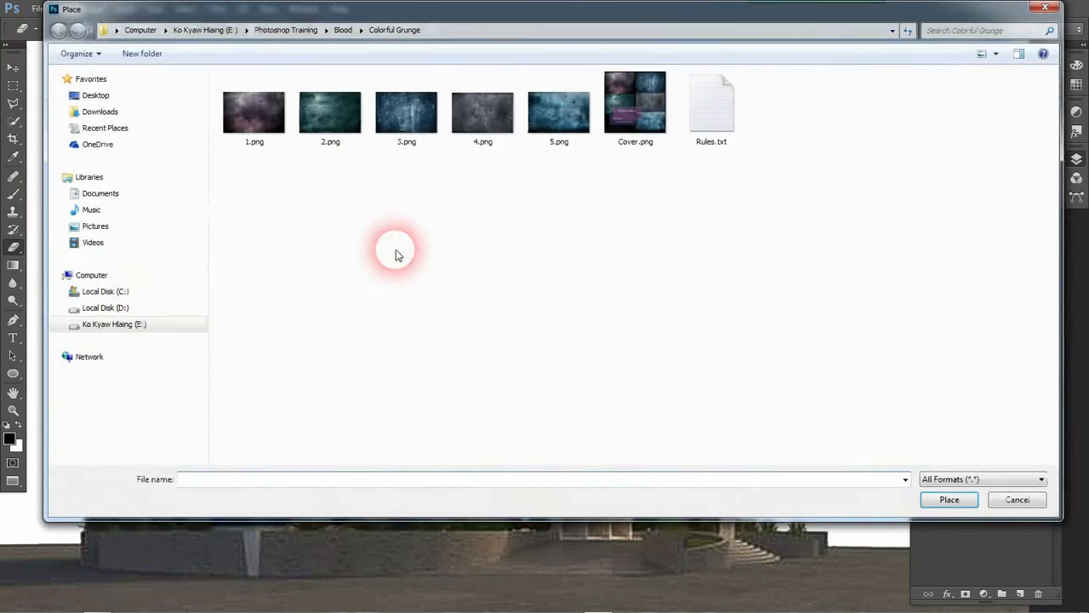
pyautogui.click(313, 125)
pyautogui.click(411, 119)
pyautogui.click(481, 125)
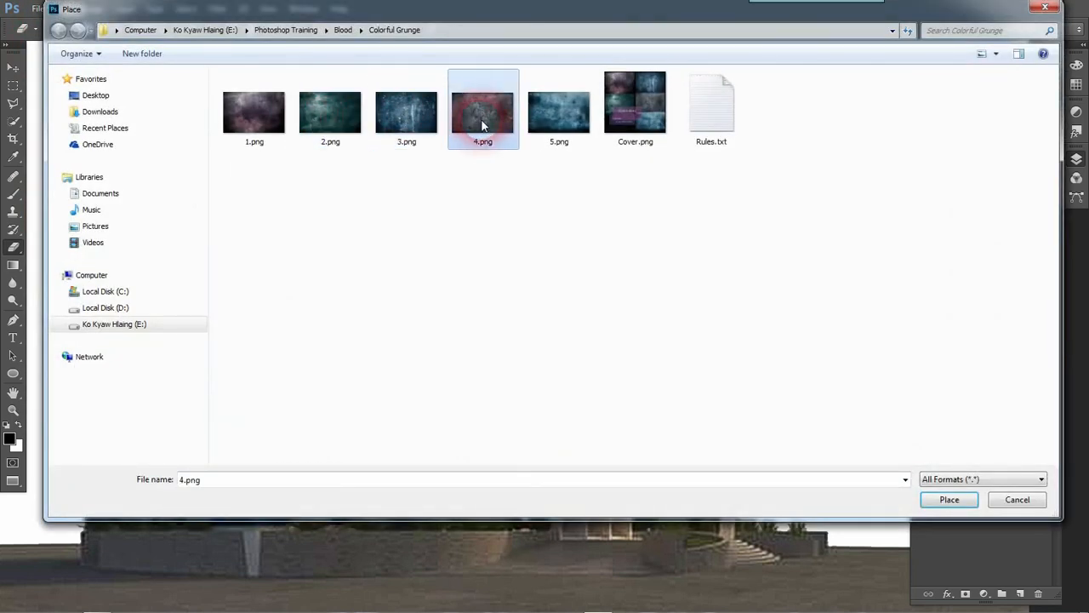
pyautogui.click(948, 500)
# Step: Move the placed texture over the flag-covered walls, enlarge it to about 164% and commit the placement
pyautogui.moveTo(530, 294); pyautogui.dragTo(256, 306)
pyautogui.moveTo(452, 221); pyautogui.dragTo(564, 146)
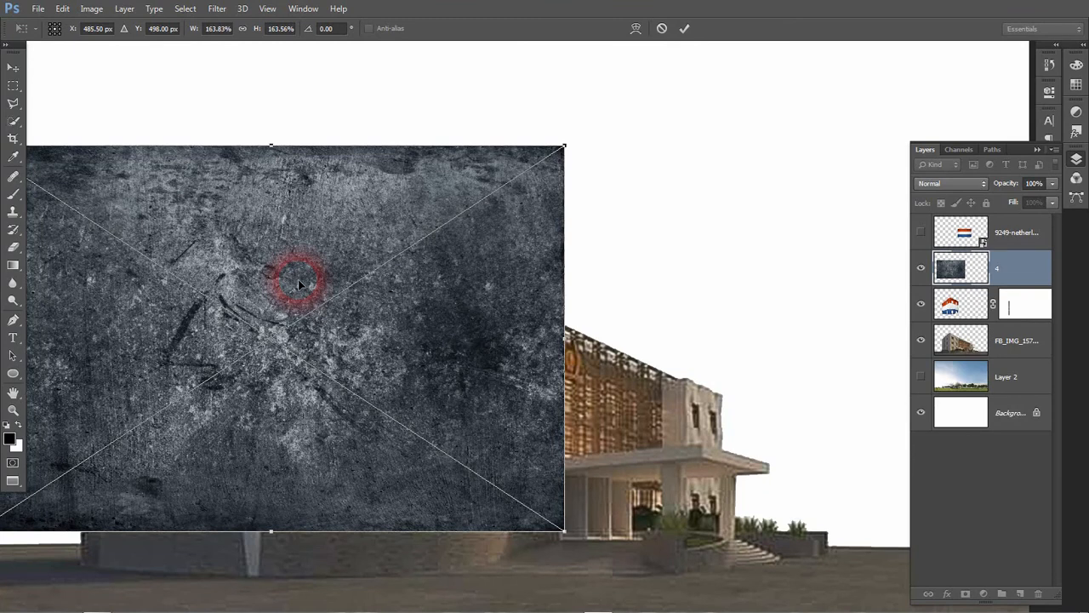
pyautogui.click(684, 28)
pyautogui.press('e')
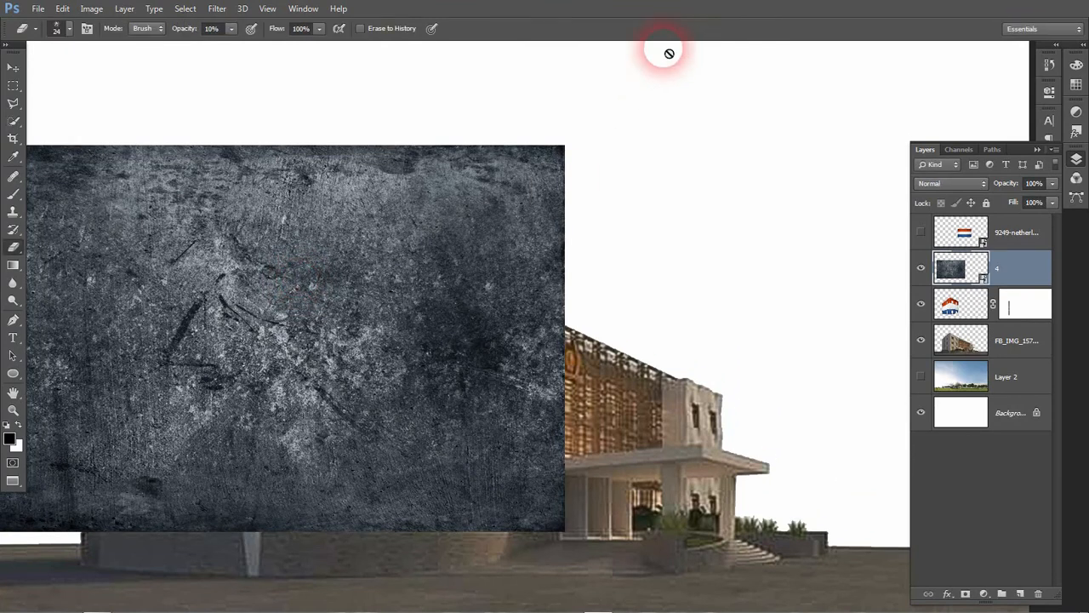
# Step: Try the Overlay blend mode on the grunge texture layer, and settle on Soft Light
pyautogui.click(974, 183)
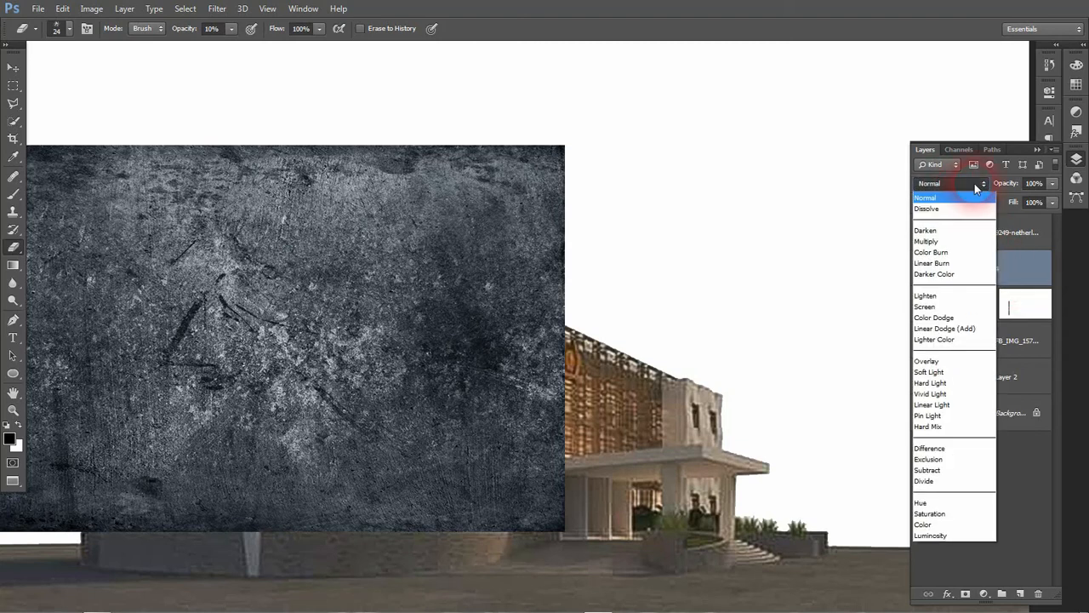
pyautogui.click(928, 362)
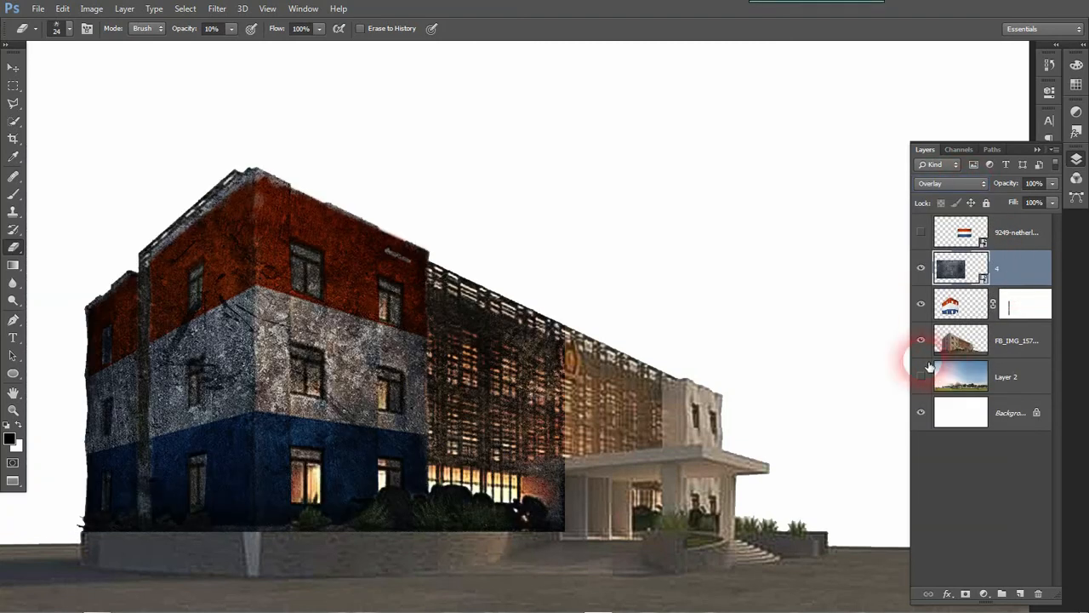
pyautogui.click(969, 183)
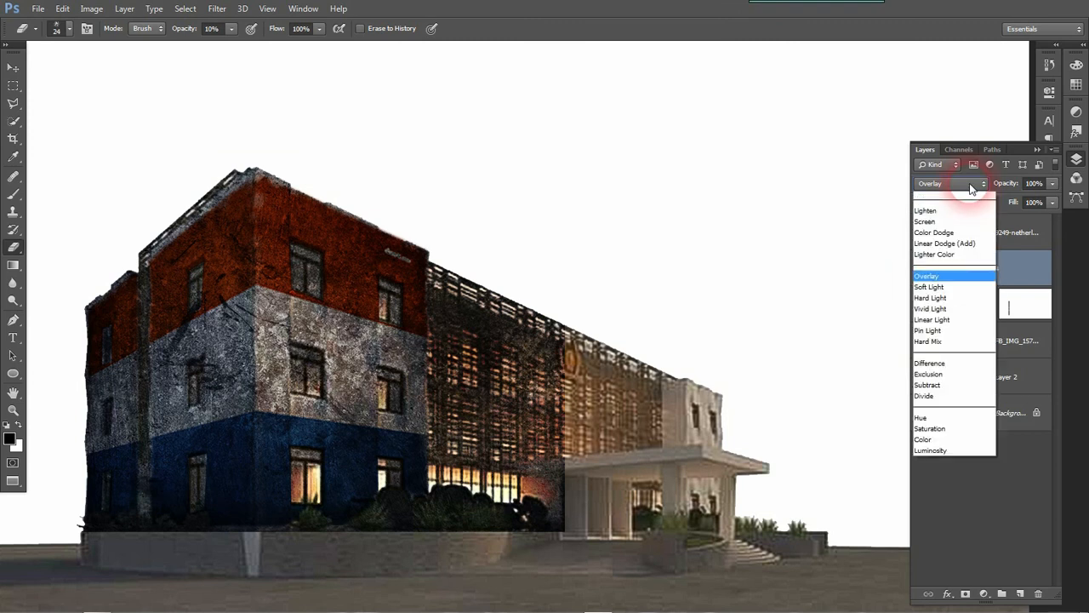
pyautogui.click(949, 372)
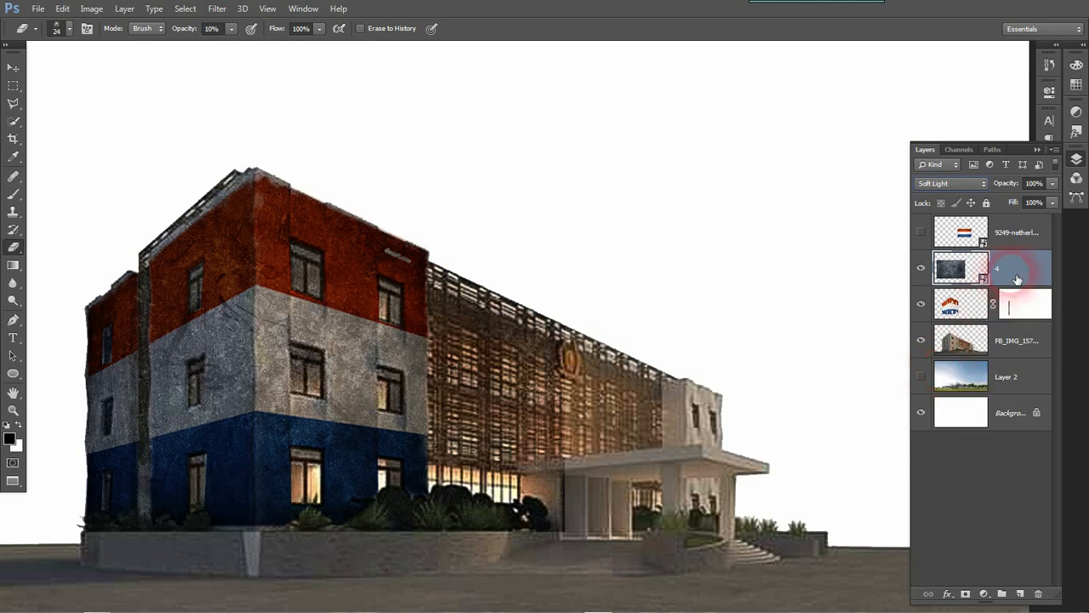
# Step: Lower the grunge texture layer's opacity to 39%
pyautogui.click(1038, 209)
pyautogui.click(1052, 185)
pyautogui.moveTo(1038, 200); pyautogui.dragTo(1010, 202)
pyautogui.click(1011, 278)
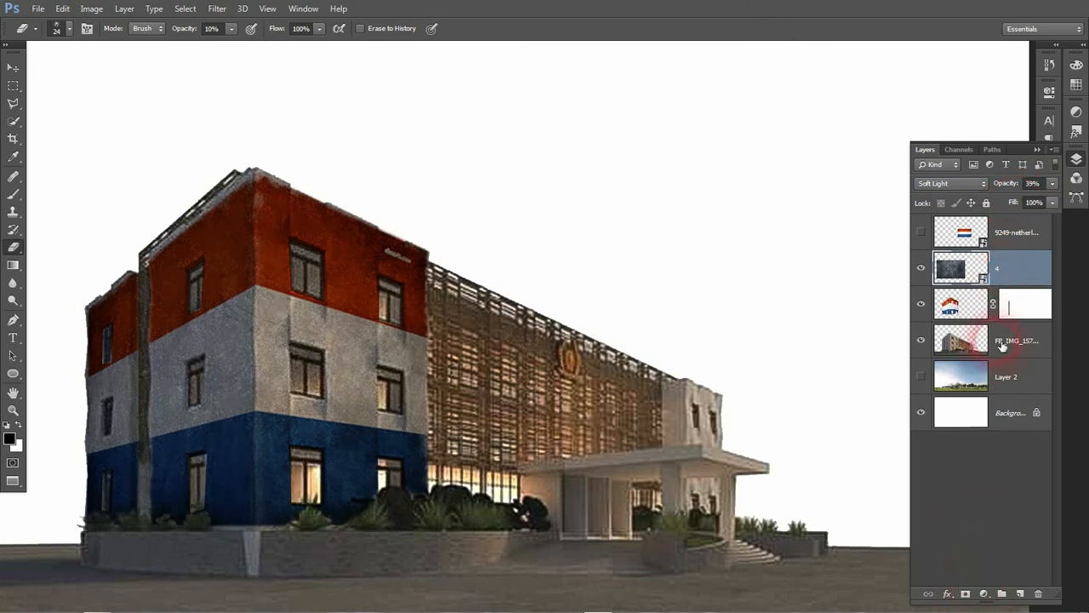
# Step: Add a layer mask to the grunge texture and paint black over the lattice facade with a 50 px brush
pyautogui.click(965, 593)
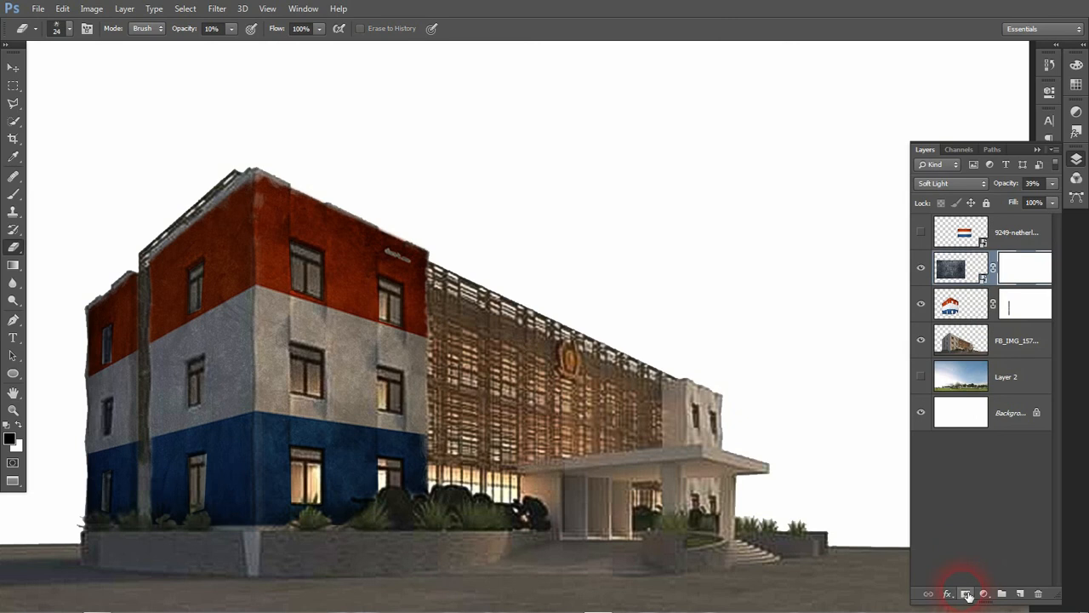
pyautogui.click(13, 194)
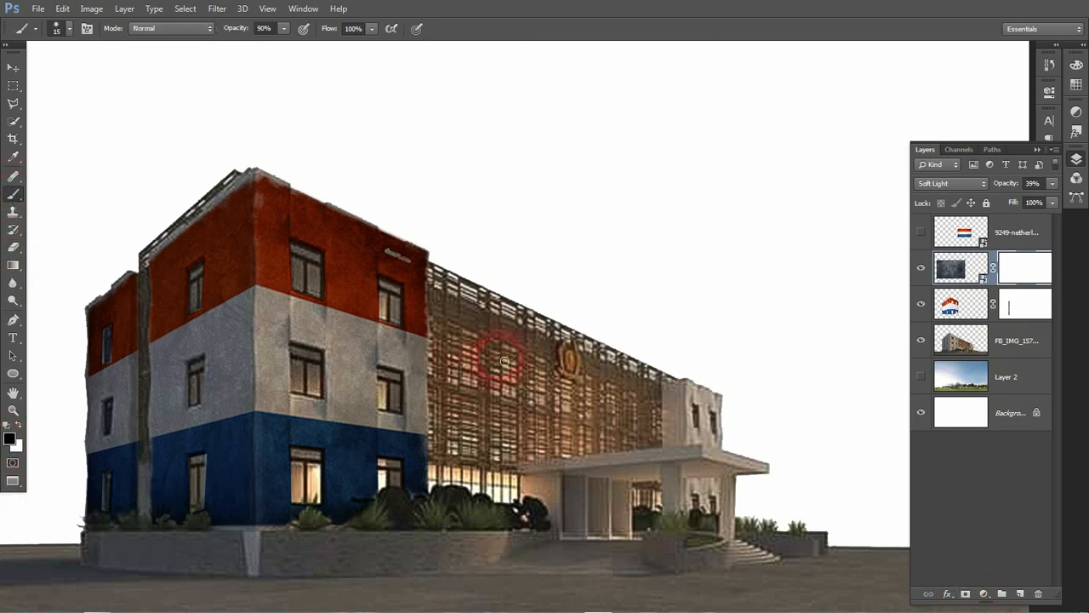
pyautogui.press(']')
pyautogui.moveTo(593, 467)
pyautogui.mouseDown()
pyautogui.moveTo(525, 406)
pyautogui.moveTo(504, 579)
pyautogui.moveTo(539, 346)
pyautogui.moveTo(508, 276)
pyautogui.mouseUp()
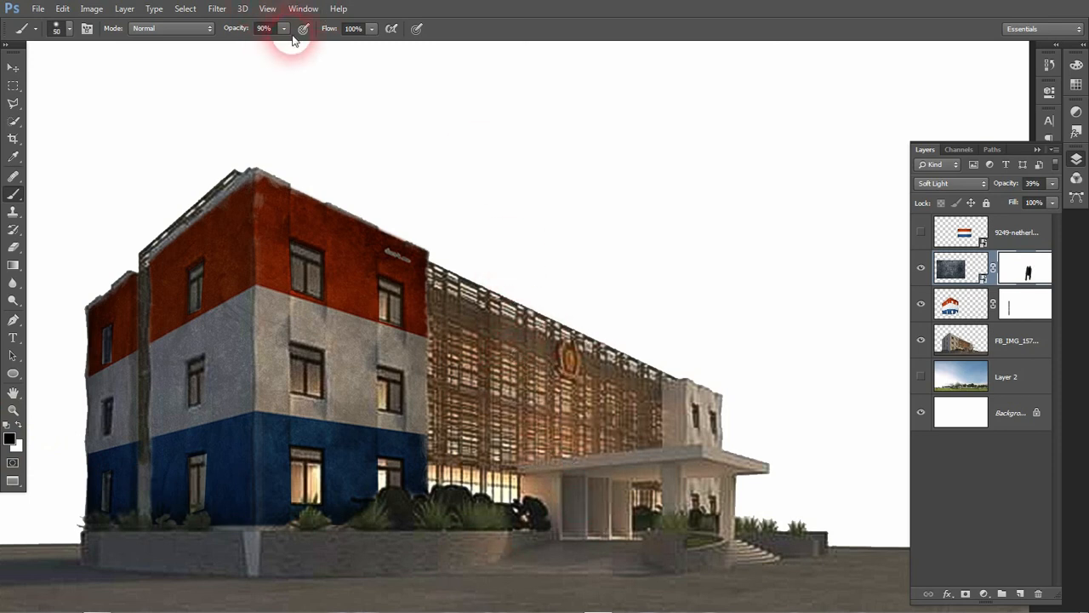
# Step: Mask the texture off the rest of the lattice facade and the entrance in black at 100% opacity, enlarging the brush to 200 px
pyautogui.click(285, 30)
pyautogui.moveTo(287, 45); pyautogui.dragTo(334, 56)
pyautogui.moveTo(490, 308)
pyautogui.mouseDown()
pyautogui.moveTo(508, 466)
pyautogui.moveTo(483, 286)
pyautogui.moveTo(466, 341)
pyautogui.moveTo(460, 290)
pyautogui.moveTo(450, 505)
pyautogui.moveTo(481, 511)
pyautogui.moveTo(570, 413)
pyautogui.mouseUp()
pyautogui.press(']')
pyautogui.press(']')
pyautogui.press(']')
pyautogui.press(']')
pyautogui.press(']')
pyautogui.press(']')
pyautogui.press(']')
pyautogui.press(']')
pyautogui.press(']')
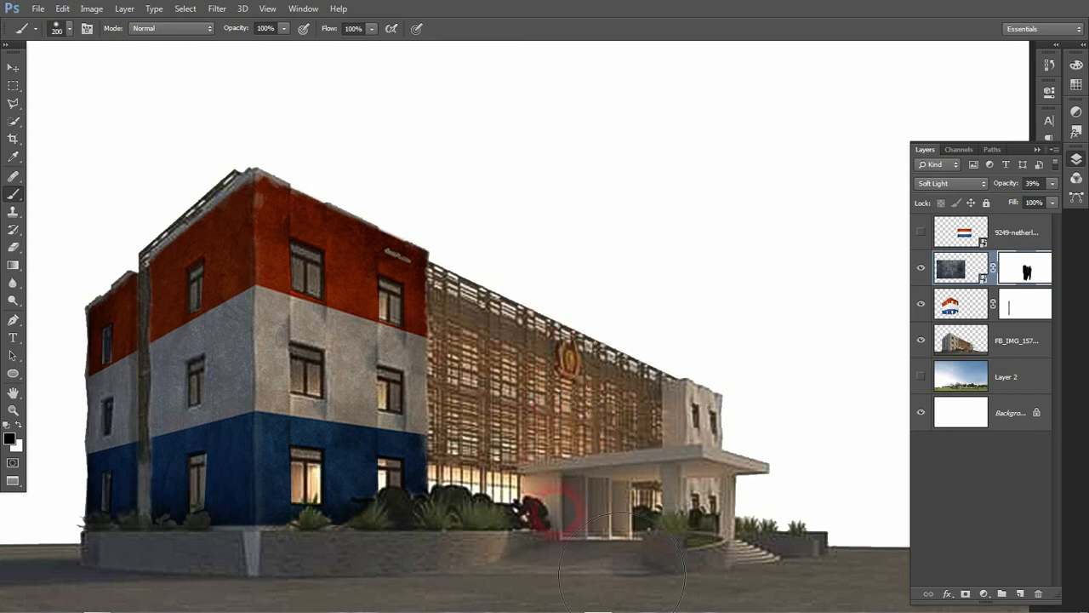
pyautogui.moveTo(636, 550)
pyautogui.mouseDown()
pyautogui.moveTo(623, 349)
pyautogui.moveTo(623, 500)
pyautogui.mouseUp()
# Step: Lower the flag layer's opacity to 86%
pyautogui.click(976, 307)
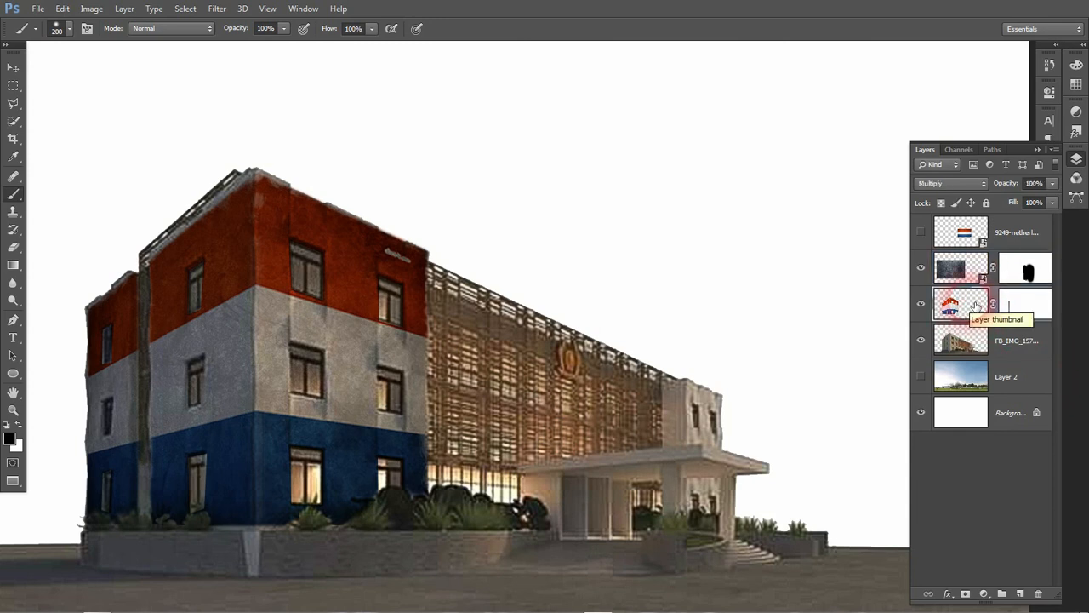
pyautogui.click(1053, 183)
pyautogui.moveTo(1046, 201); pyautogui.dragTo(1044, 201)
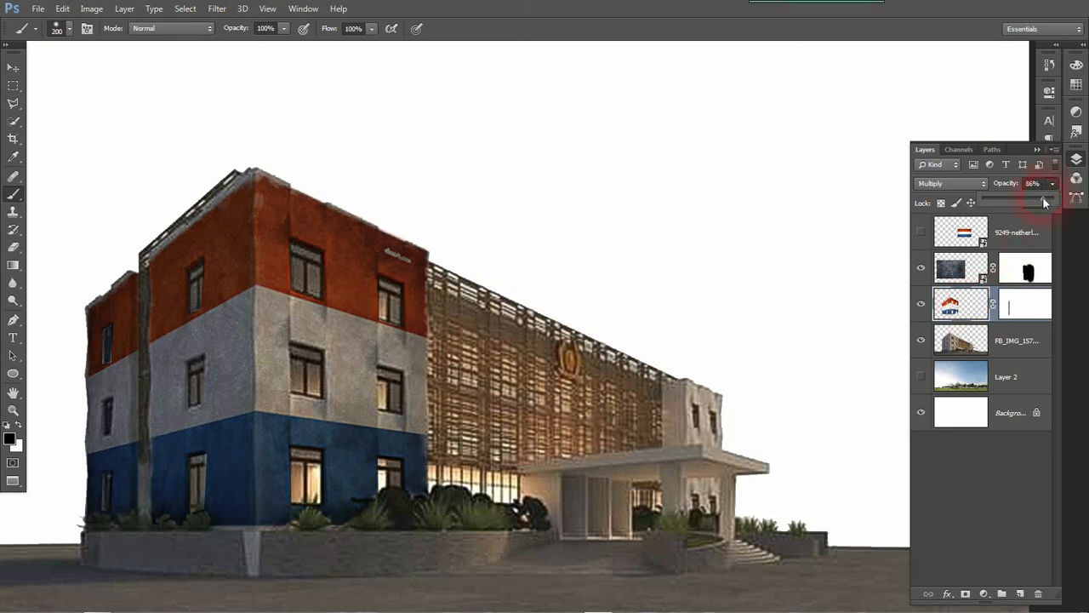
pyautogui.rightClick(985, 606)
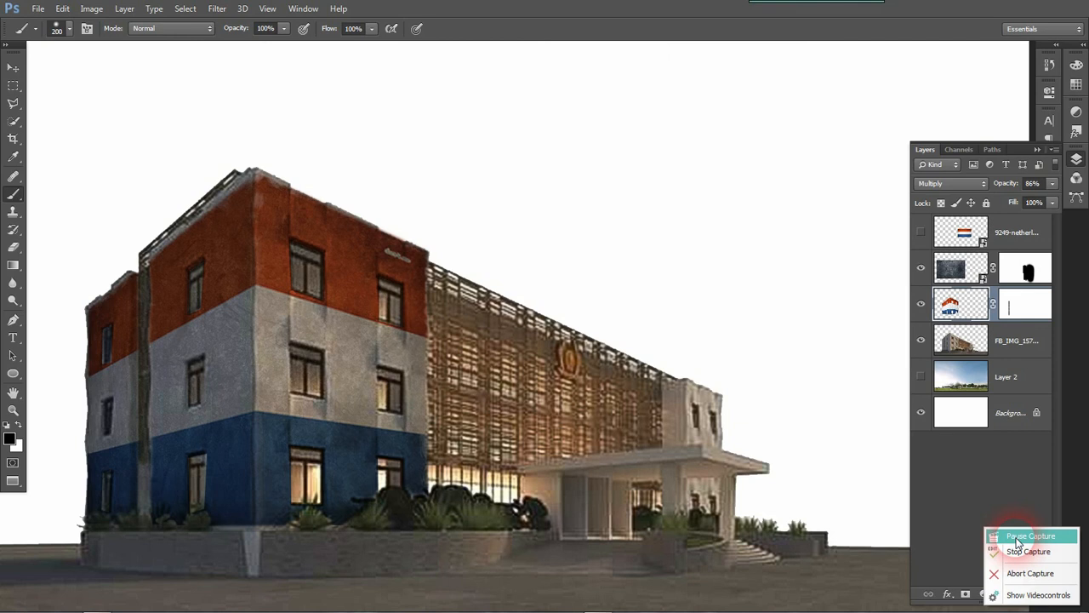
pyautogui.click(1017, 542)
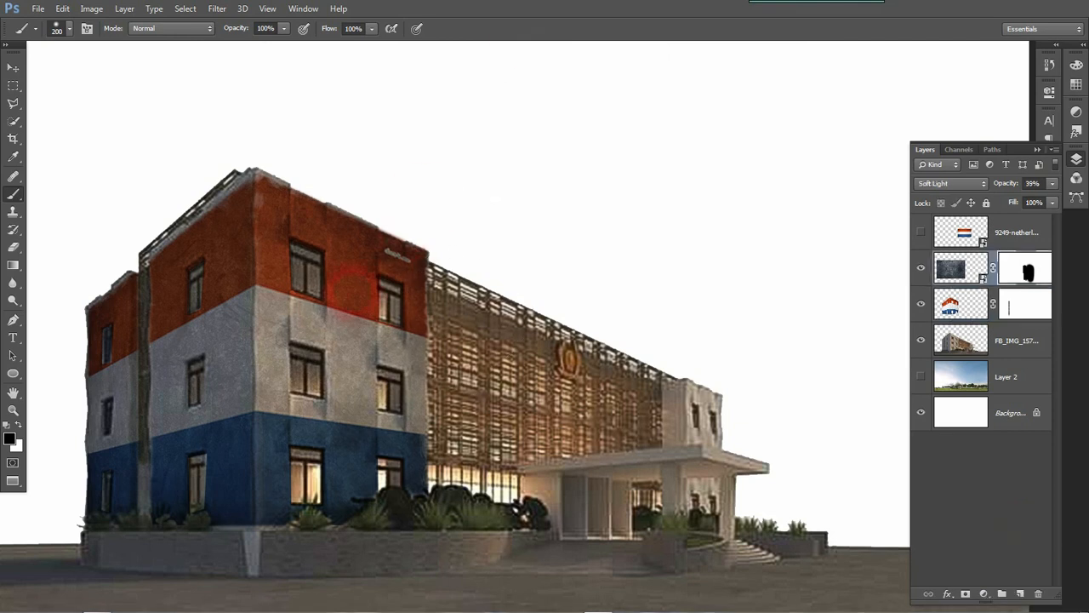
# Step: Paint black on the grunge texture's mask over the windows of the flag-covered walls, using a much smaller brush
pyautogui.press('[')
pyautogui.press('[')
pyautogui.press('[')
pyautogui.press('[')
pyautogui.press('[')
pyautogui.press('[')
pyautogui.press('[')
pyautogui.press('[')
pyautogui.press('[')
pyautogui.press('[')
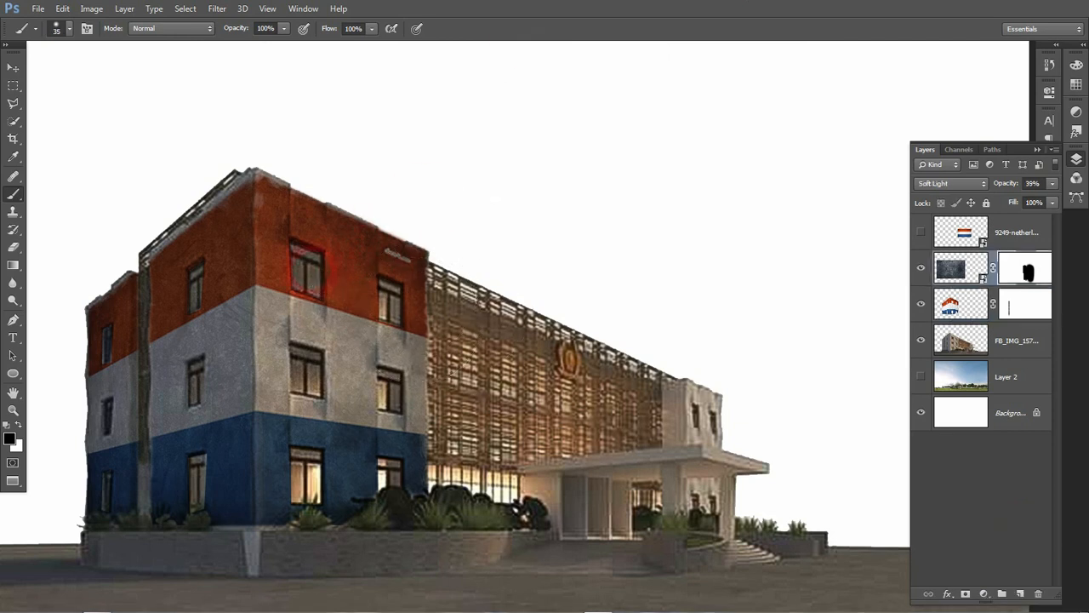
pyautogui.moveTo(321, 276)
pyautogui.mouseDown()
pyautogui.moveTo(308, 392)
pyautogui.moveTo(321, 488)
pyautogui.mouseUp()
pyautogui.moveTo(390, 373); pyautogui.dragTo(399, 410)
pyautogui.moveTo(389, 291); pyautogui.dragTo(401, 324)
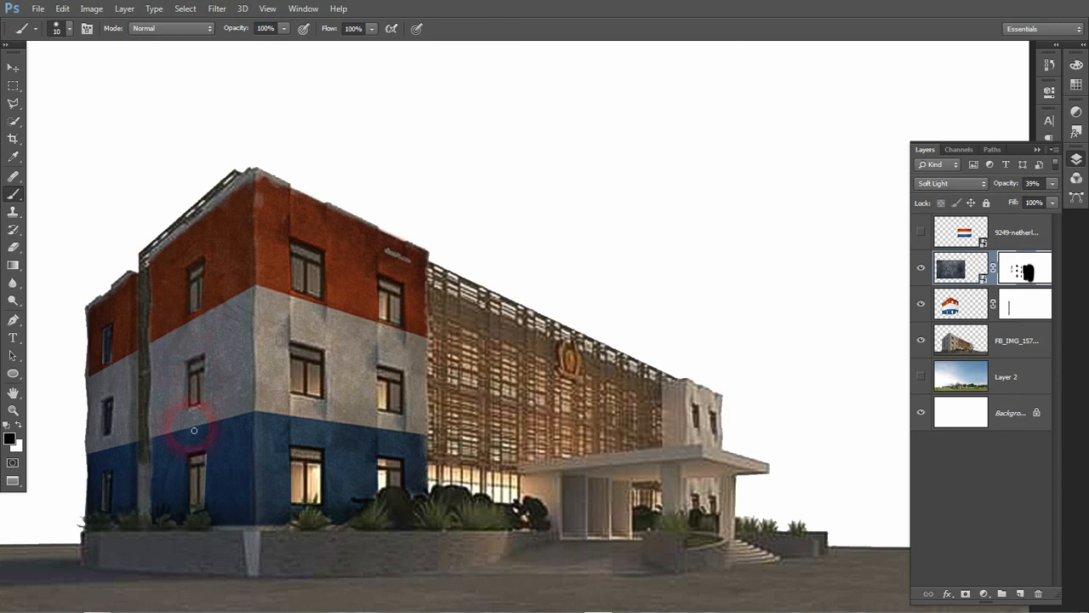
# Step: Mask the grunge texture off the dark vertical strip and the far-left windows with a 15 px brush
pyautogui.moveTo(147, 274); pyautogui.dragTo(153, 370)
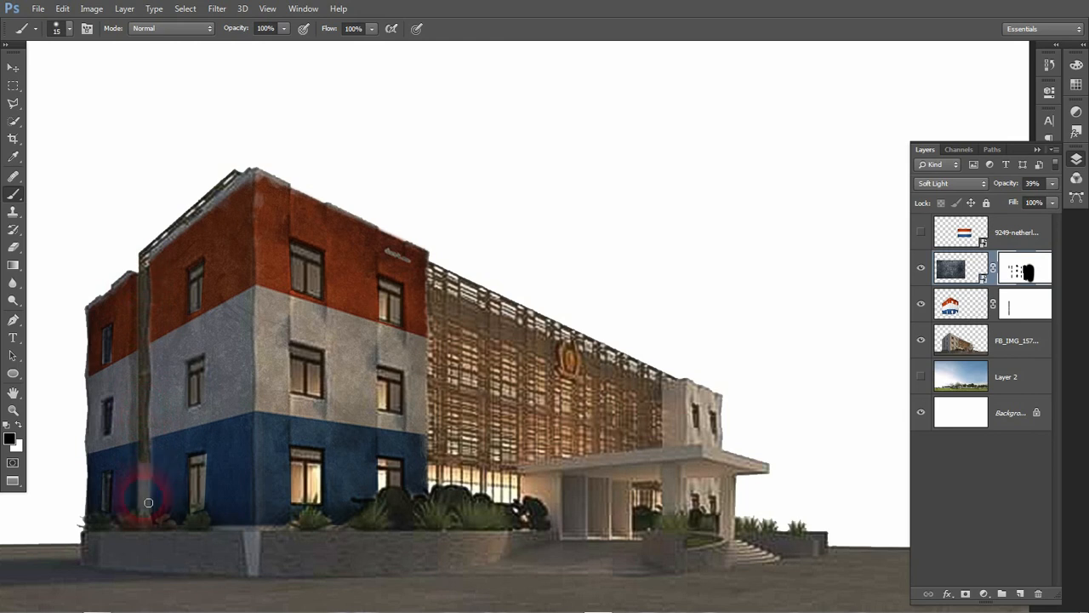
pyautogui.moveTo(138, 519); pyautogui.dragTo(109, 357)
pyautogui.moveTo(108, 484); pyautogui.dragTo(109, 504)
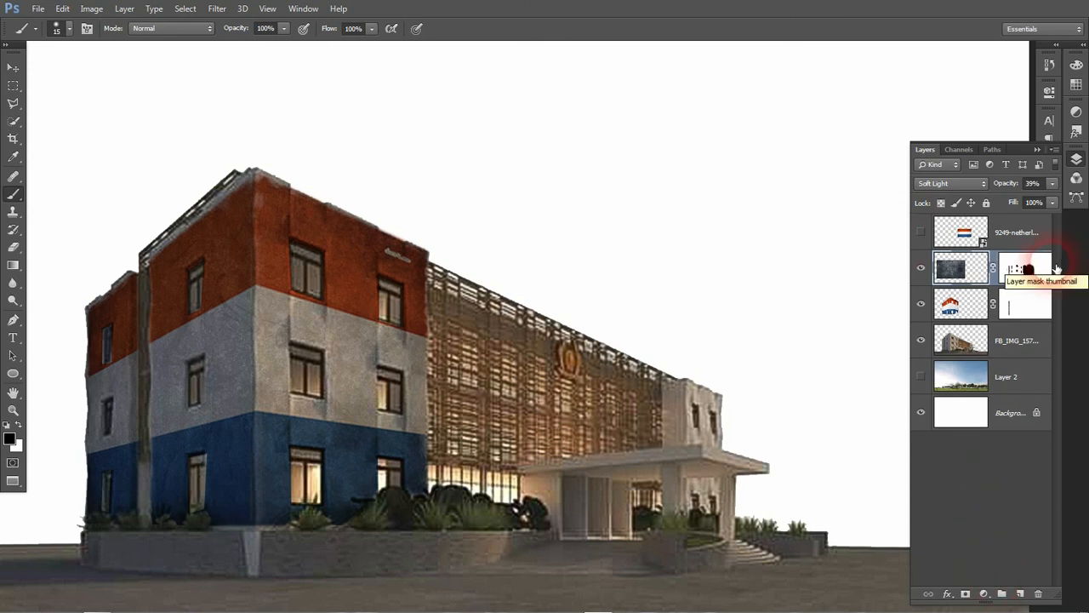
# Step: Add a Curves adjustment layer above the grunge texture and raise the RGB curve slightly at its midpoint
pyautogui.click(985, 594)
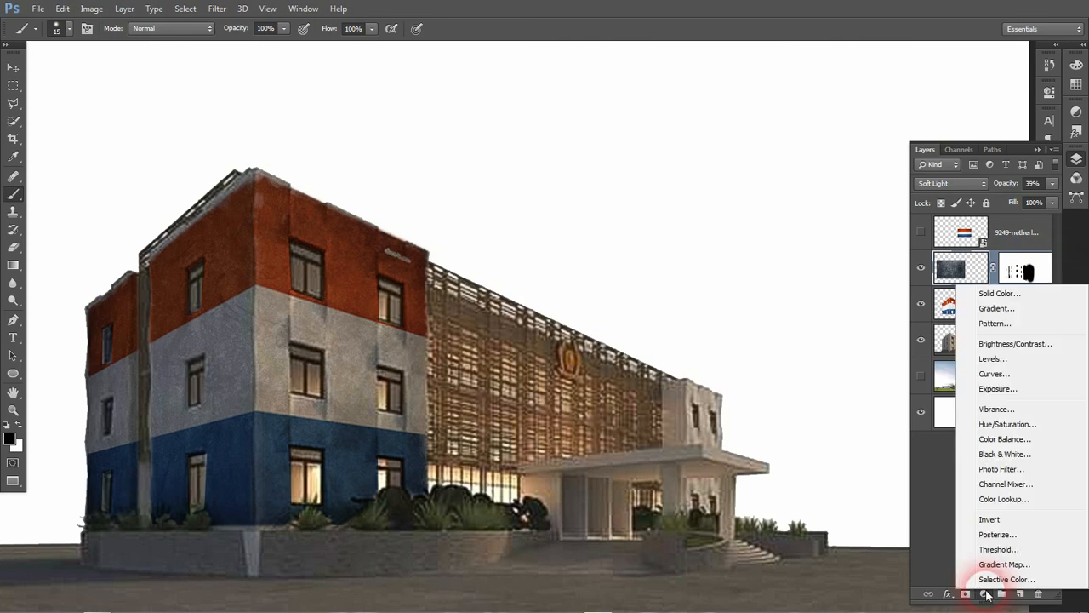
pyautogui.click(996, 375)
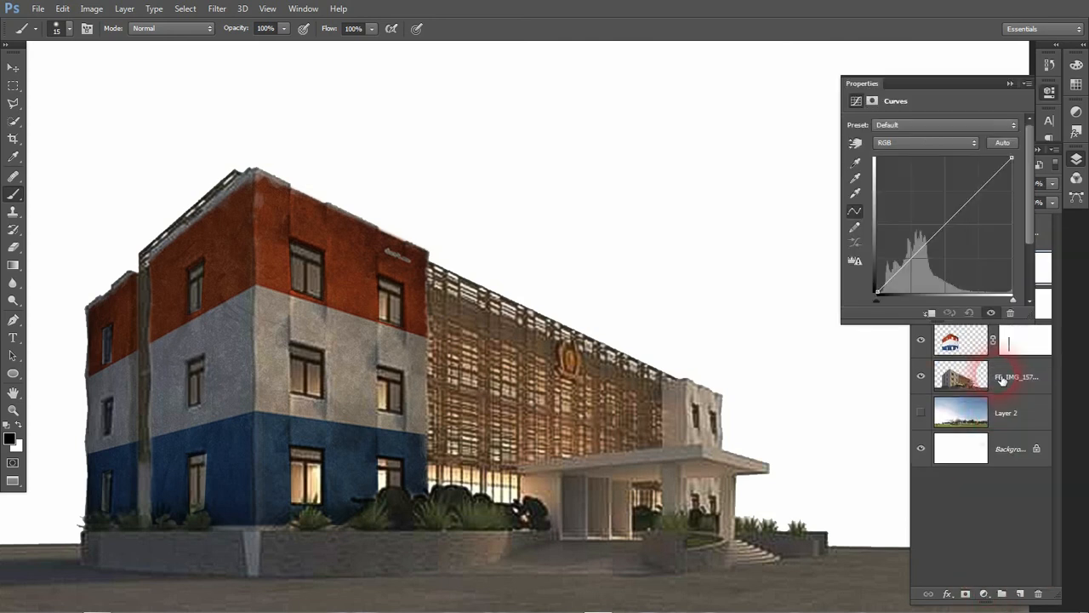
pyautogui.click(942, 225)
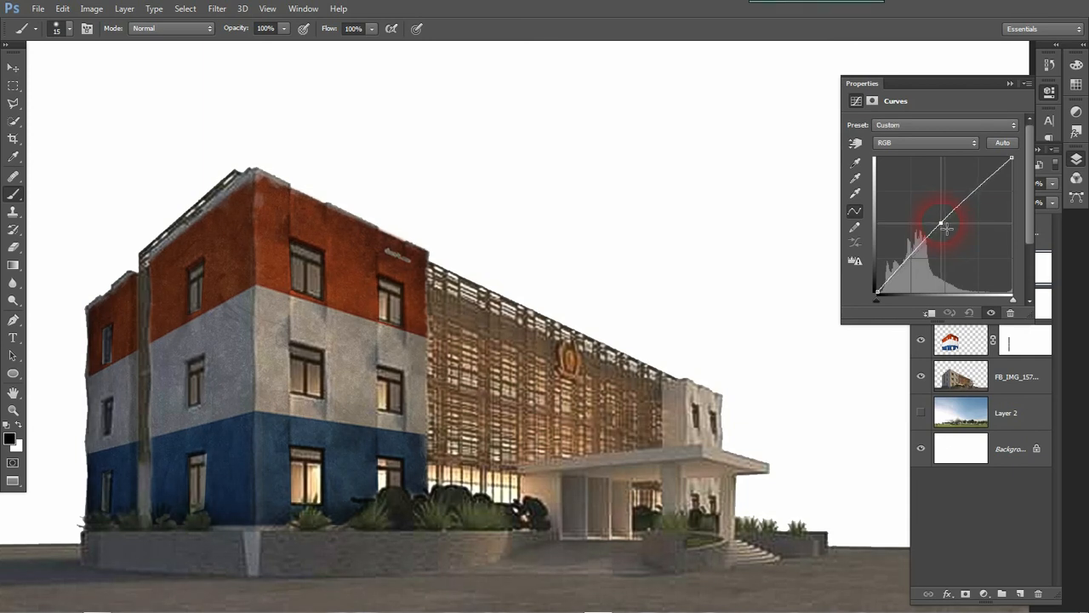
pyautogui.click(1008, 85)
# Step: Clip the Curves adjustment layer to the grunge texture layer below it
pyautogui.click(999, 272)
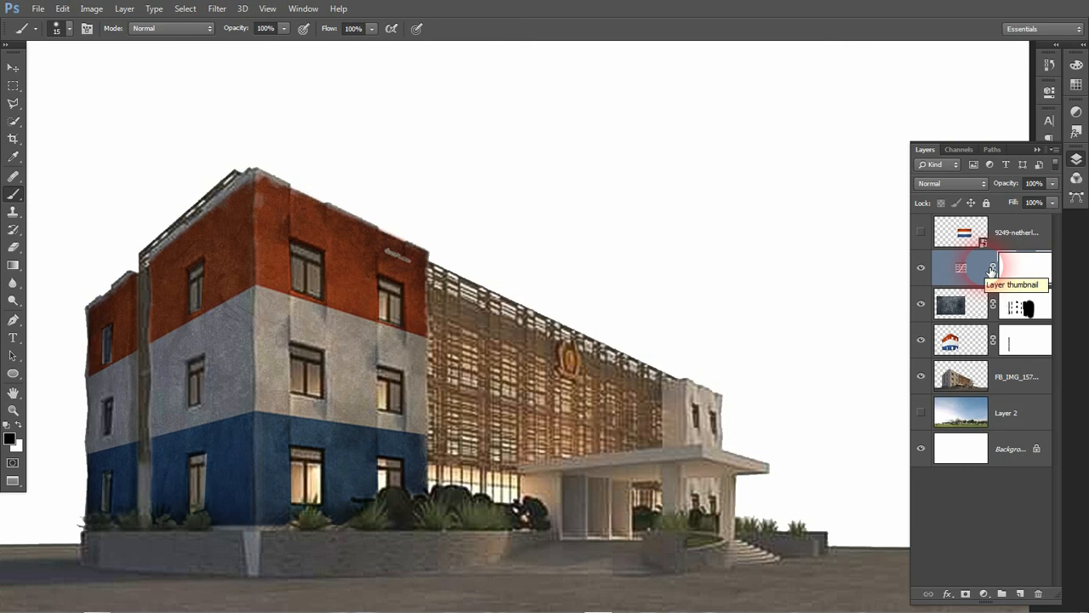
pyautogui.click(1053, 150)
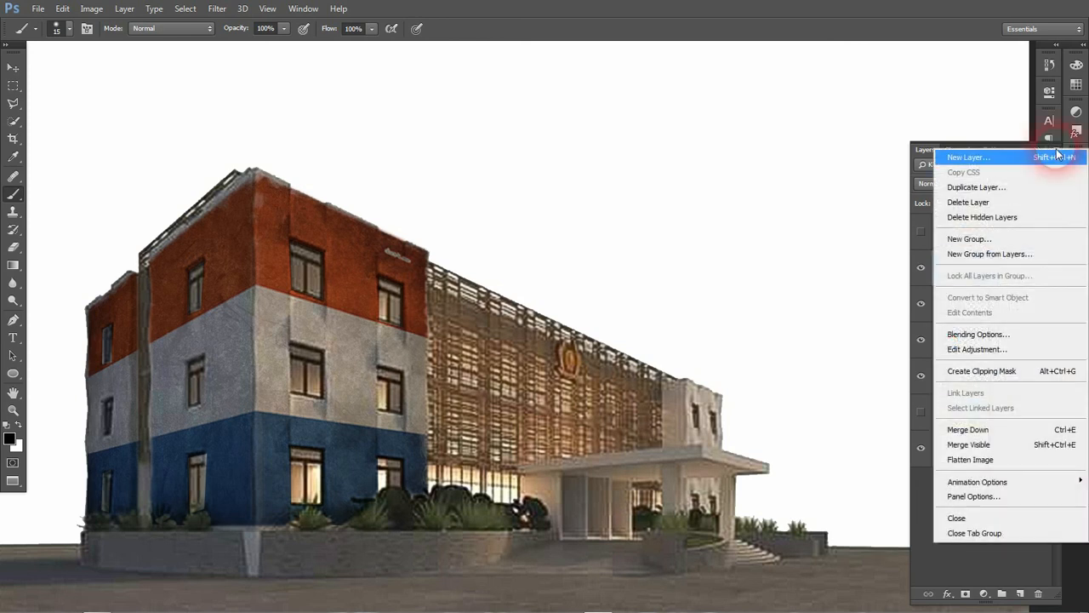
pyautogui.click(1001, 372)
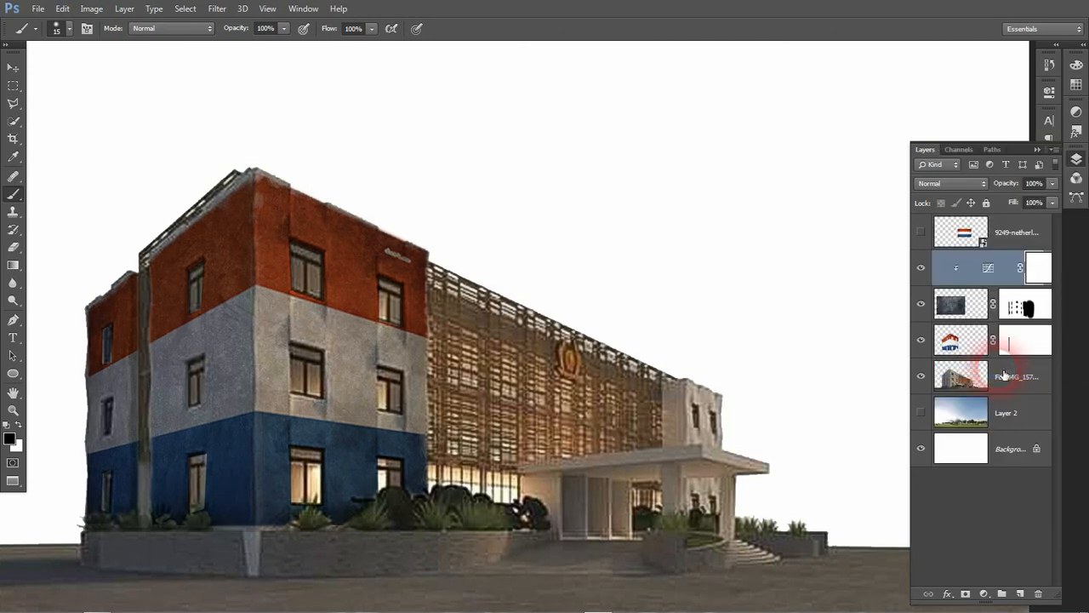